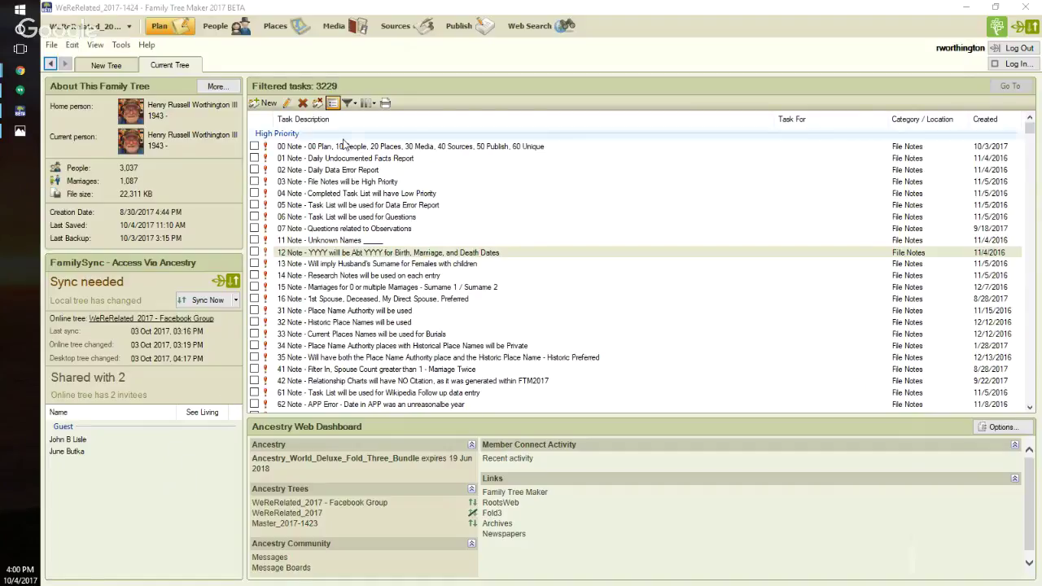
# Open the People workspace, view the home person's individual and shared facts, and return to the family tree.
pyautogui.click(213, 26)
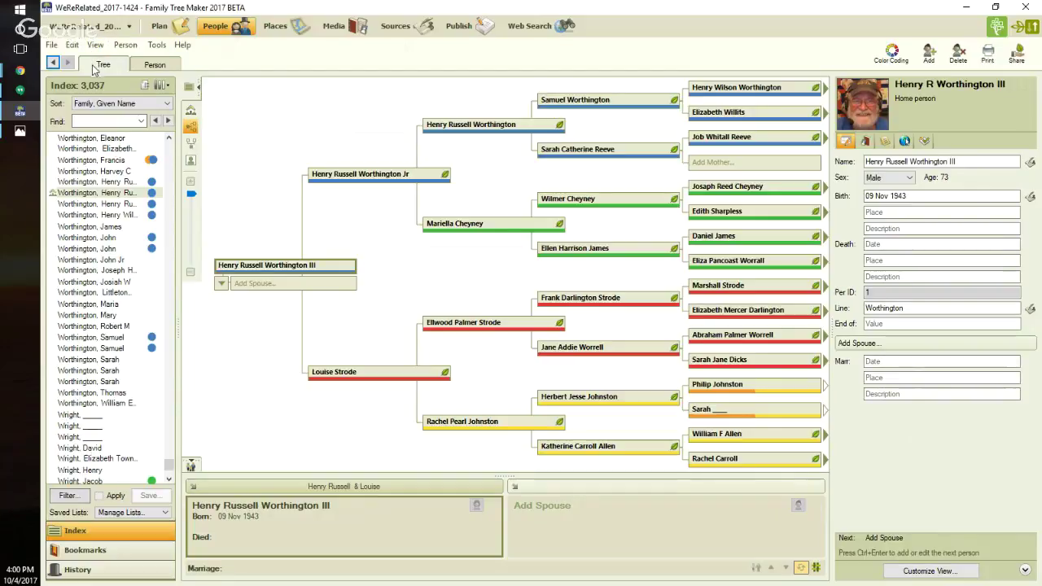
pyautogui.click(155, 65)
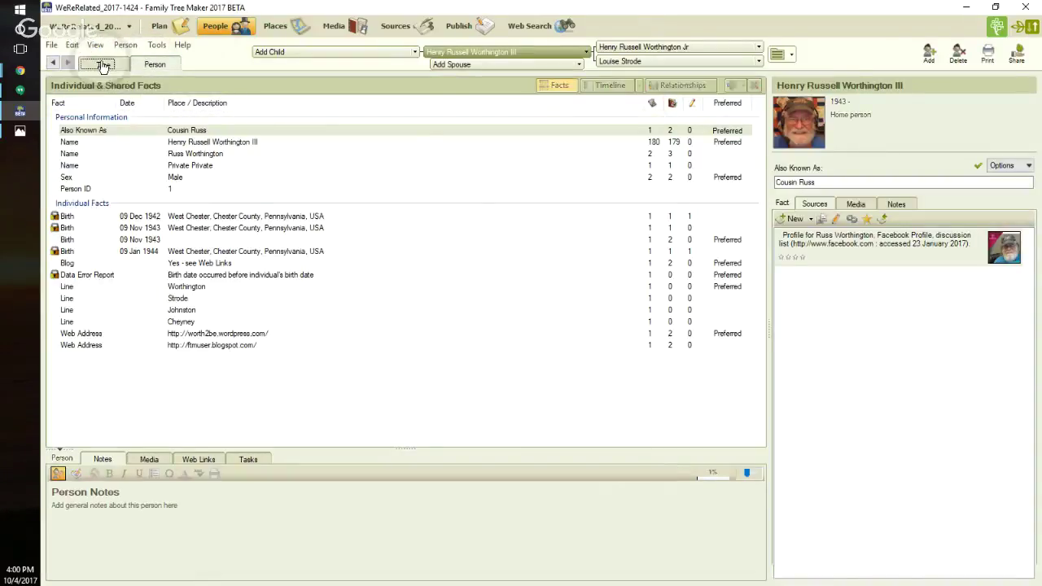
pyautogui.click(102, 65)
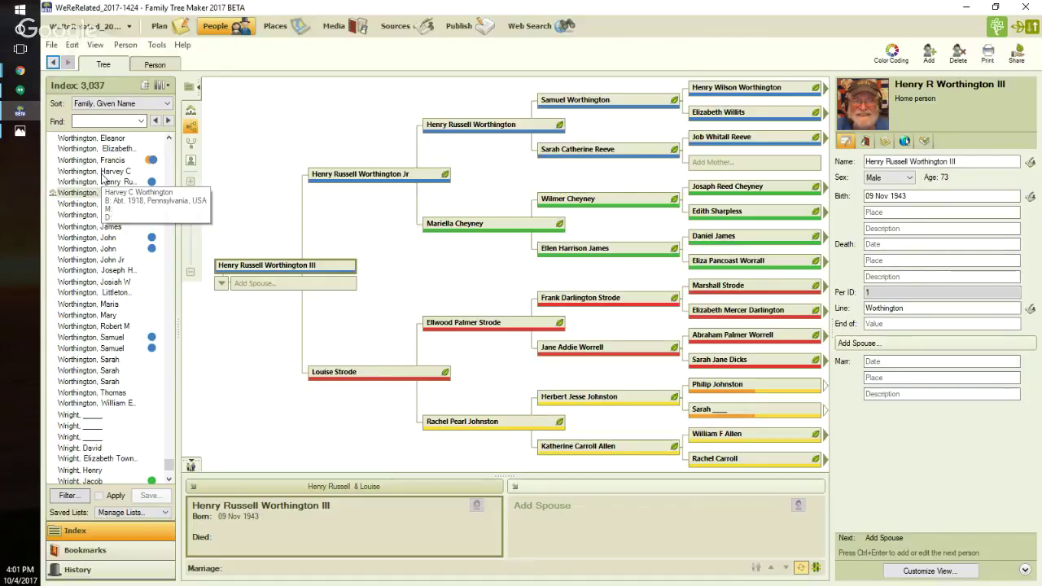
# Keep the people index sorted by Family, Given Name and view the home person's grandfather, followed by his father, in the tree.
pyautogui.click(168, 104)
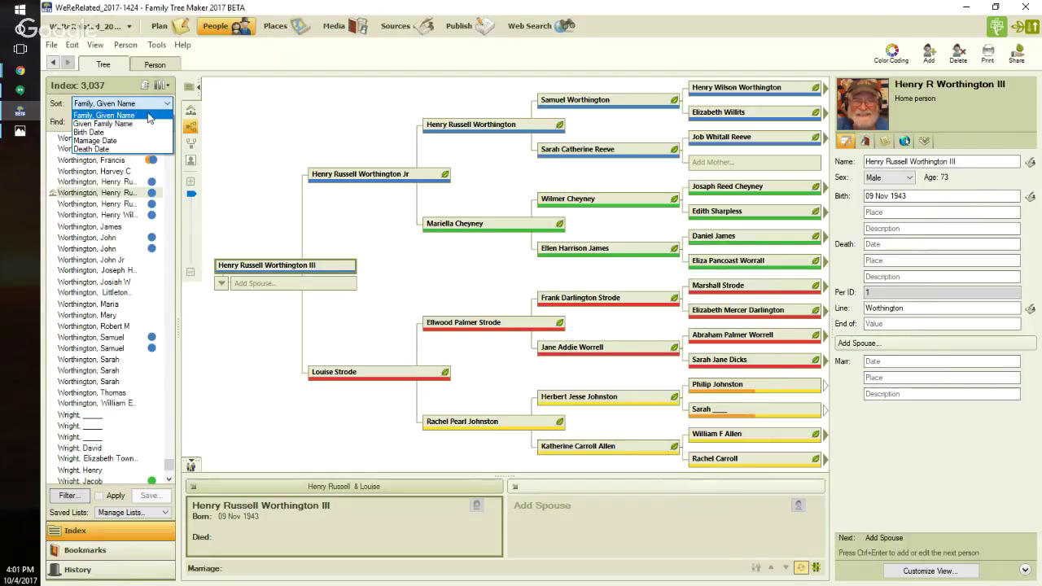
pyautogui.click(149, 116)
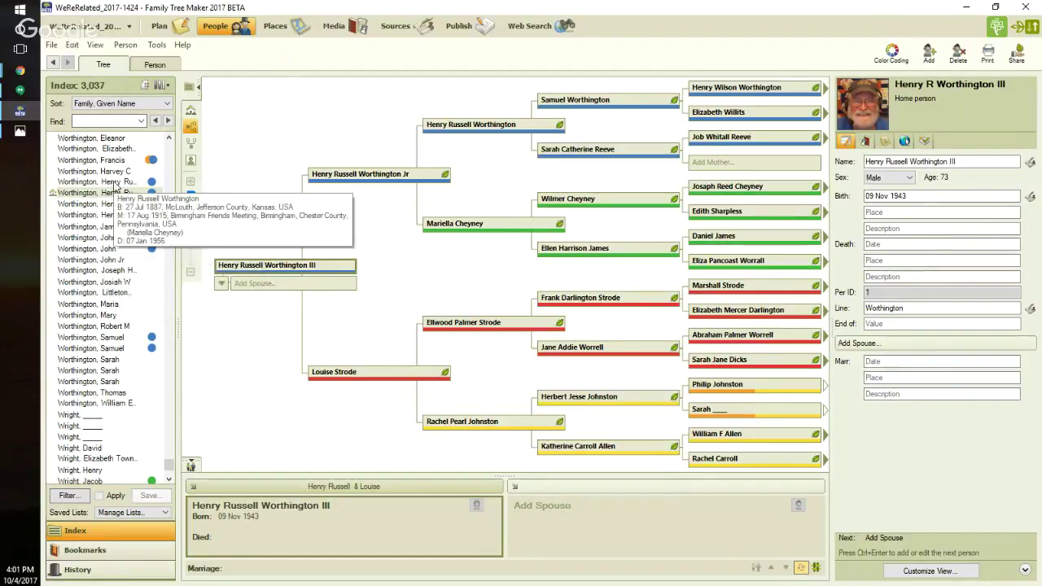
pyautogui.click(105, 182)
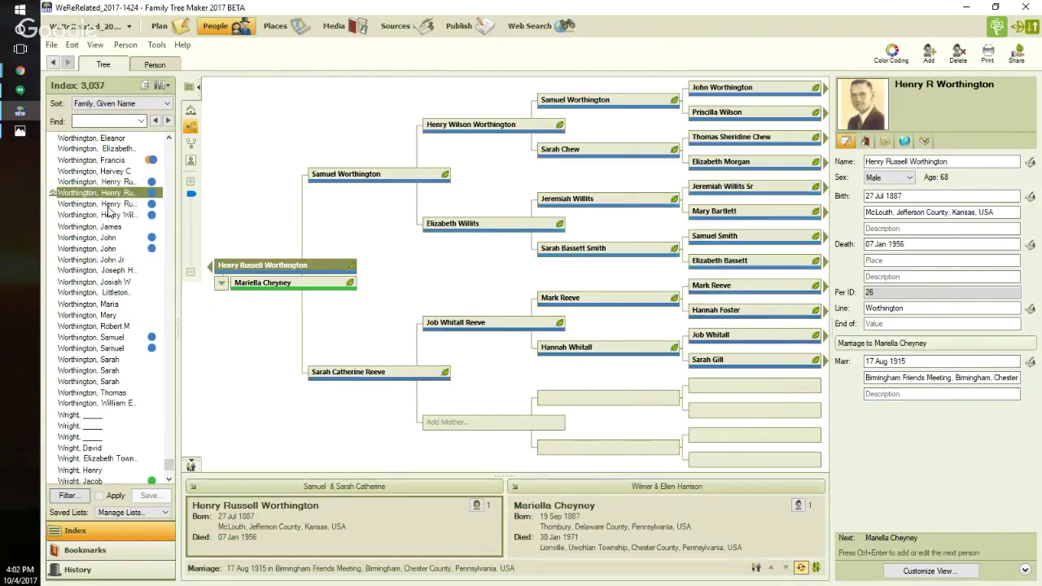
pyautogui.click(109, 204)
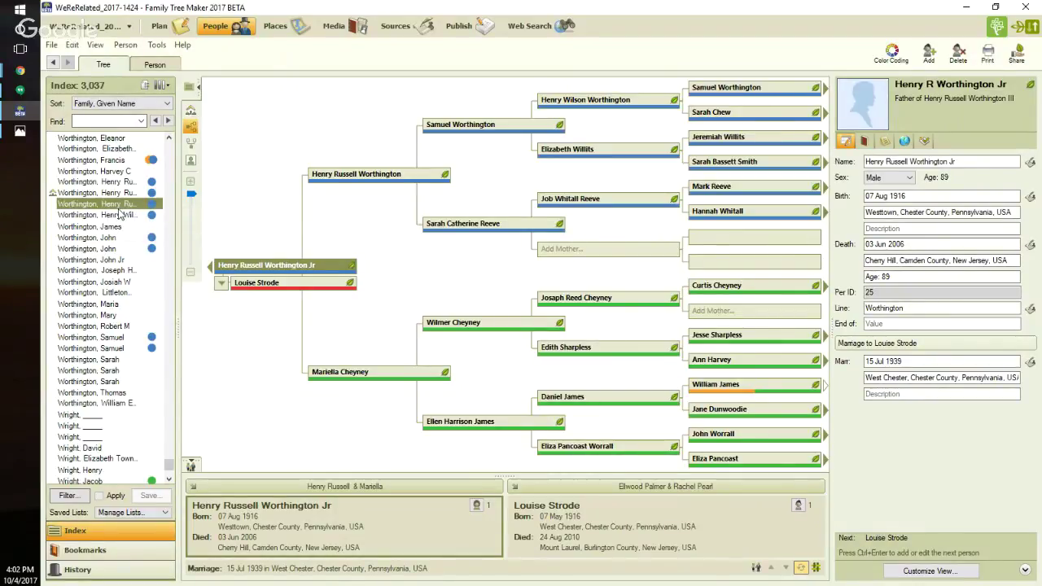
pyautogui.moveTo(118, 213)
# Hide the people index to widen the tree and show it again, repeating this once more.
pyautogui.click(196, 88)
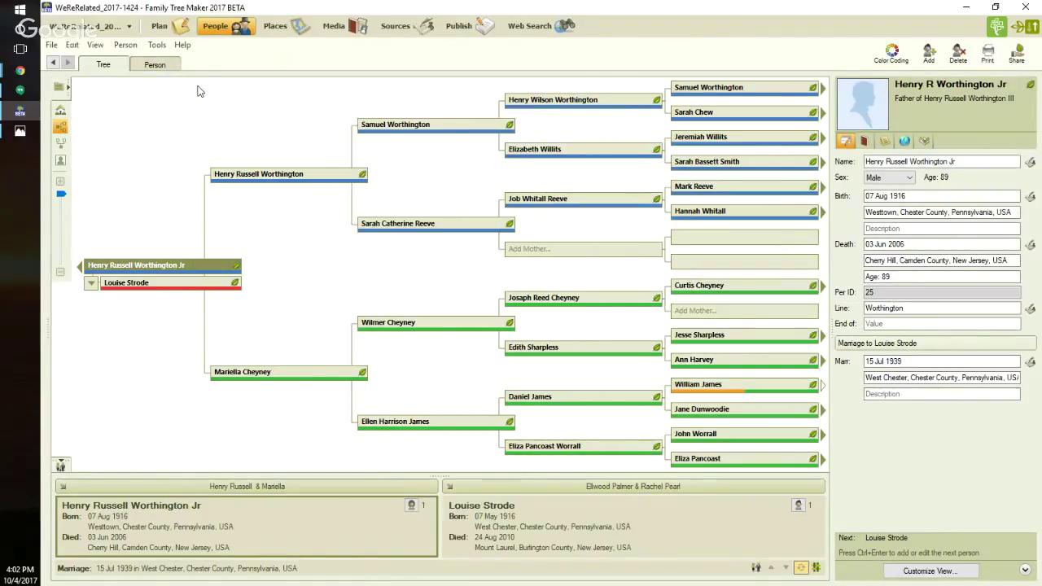
pyautogui.click(67, 87)
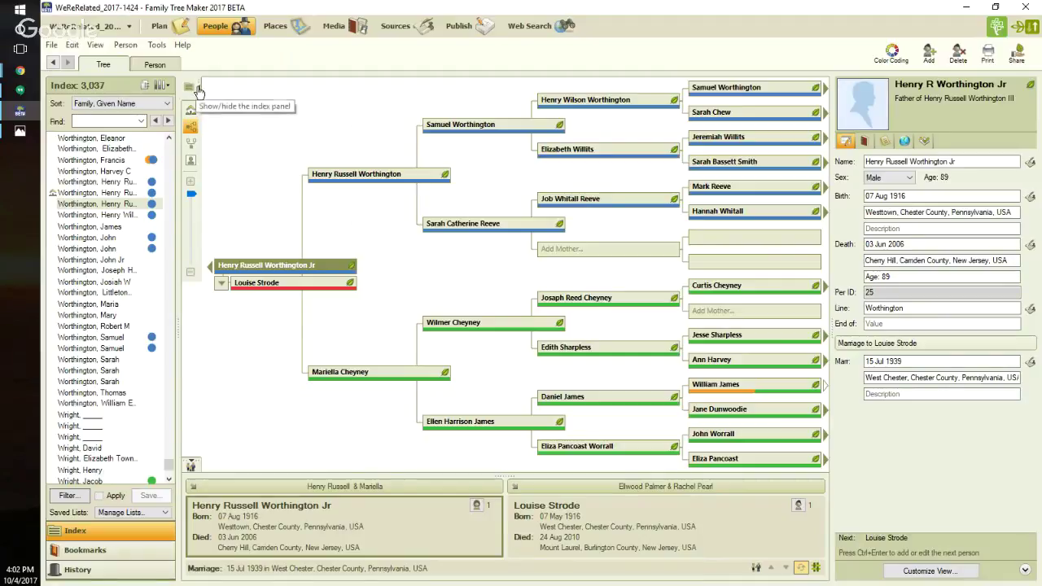
pyautogui.click(191, 89)
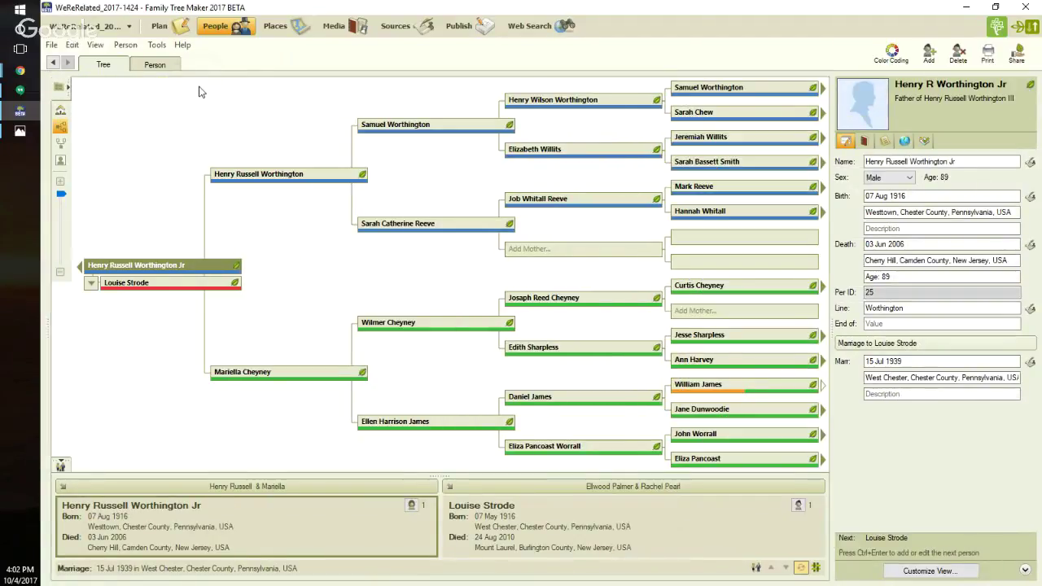
pyautogui.click(59, 87)
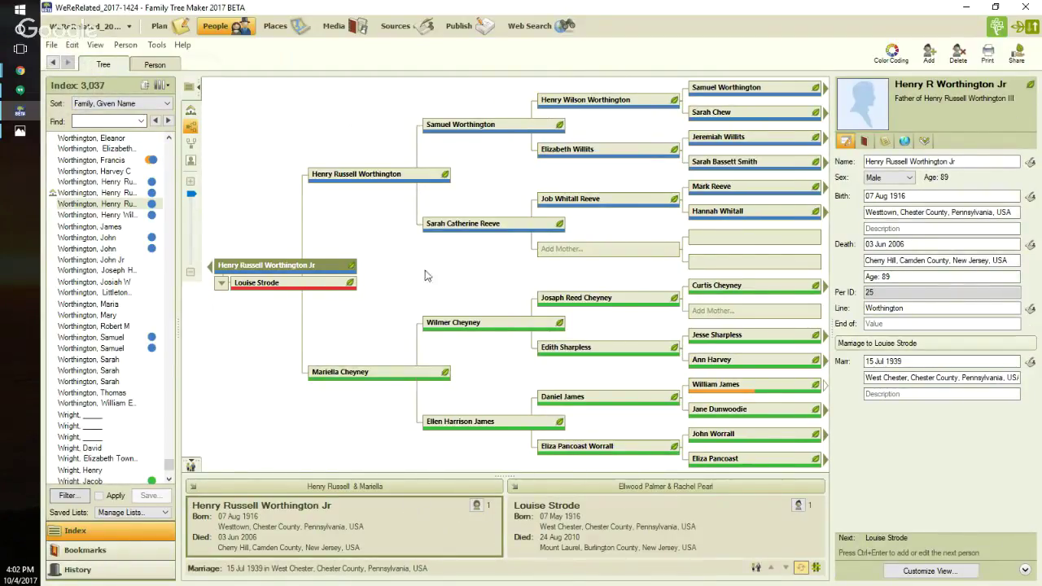
# Select the home person's second great-grandmother born in 1820 in the tree and view her list of spouses.
pyautogui.moveTo(733, 115)
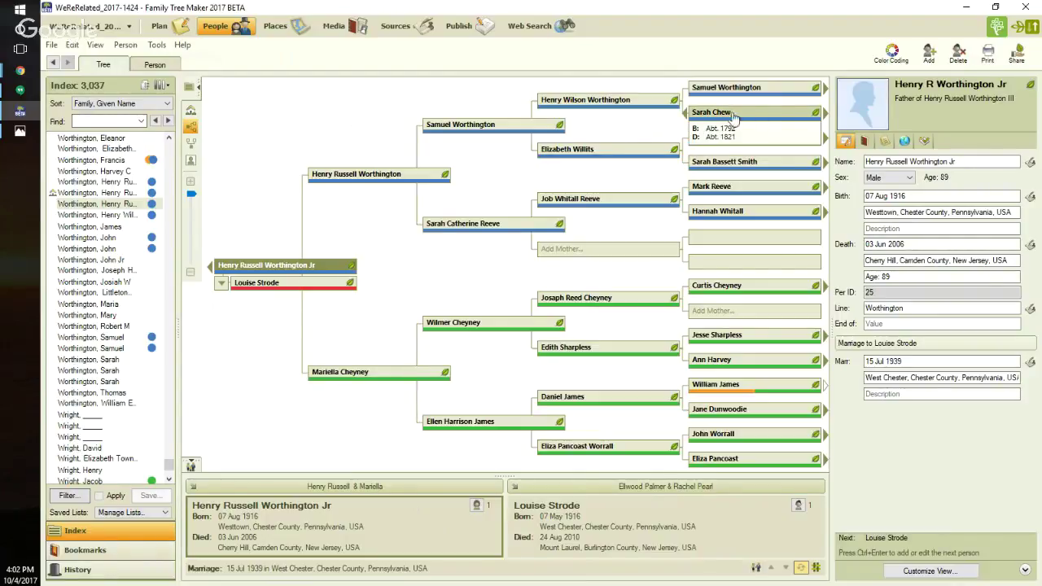
pyautogui.click(587, 150)
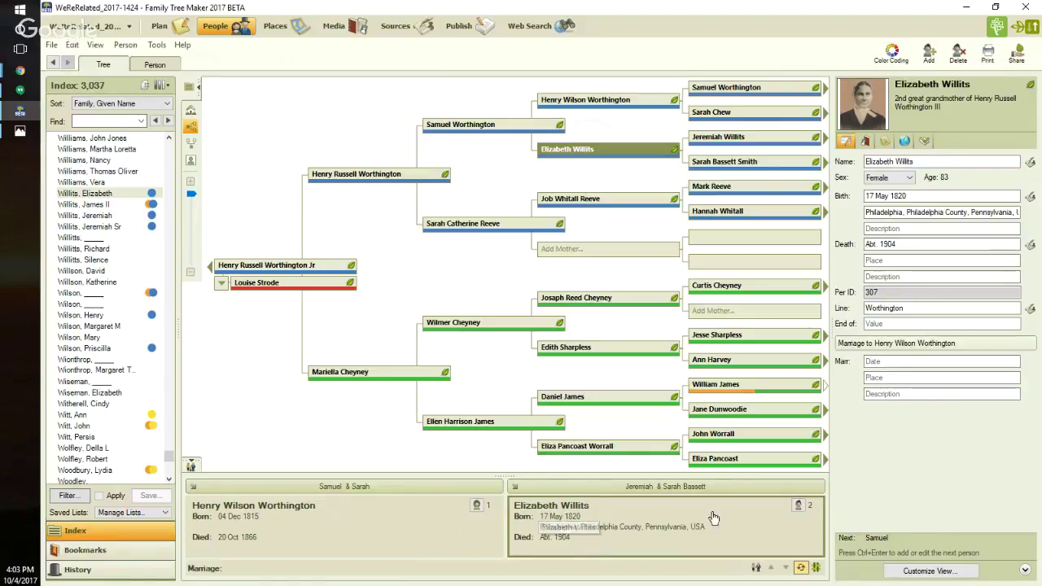
pyautogui.click(800, 507)
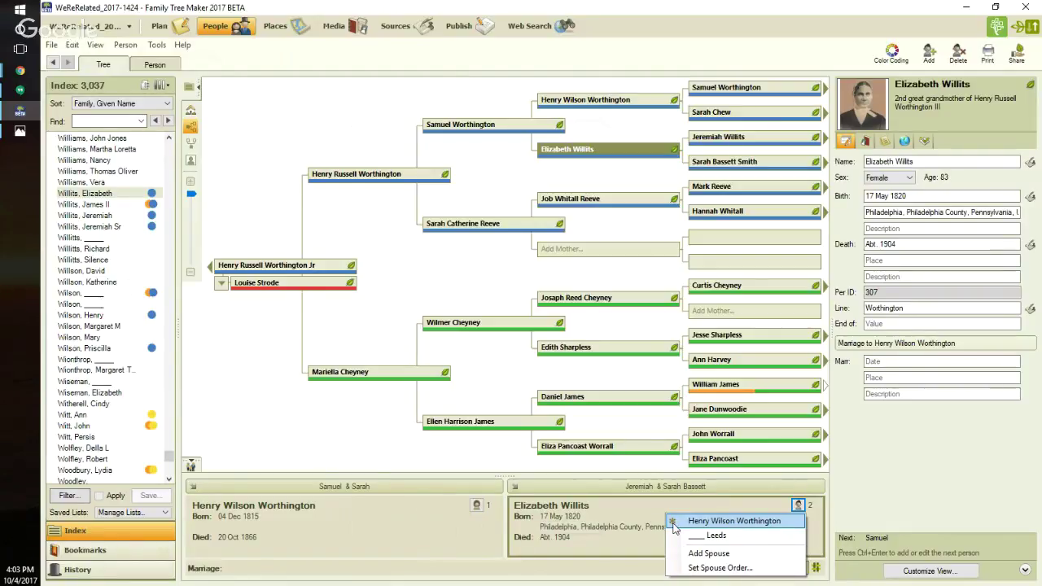
pyautogui.click(352, 450)
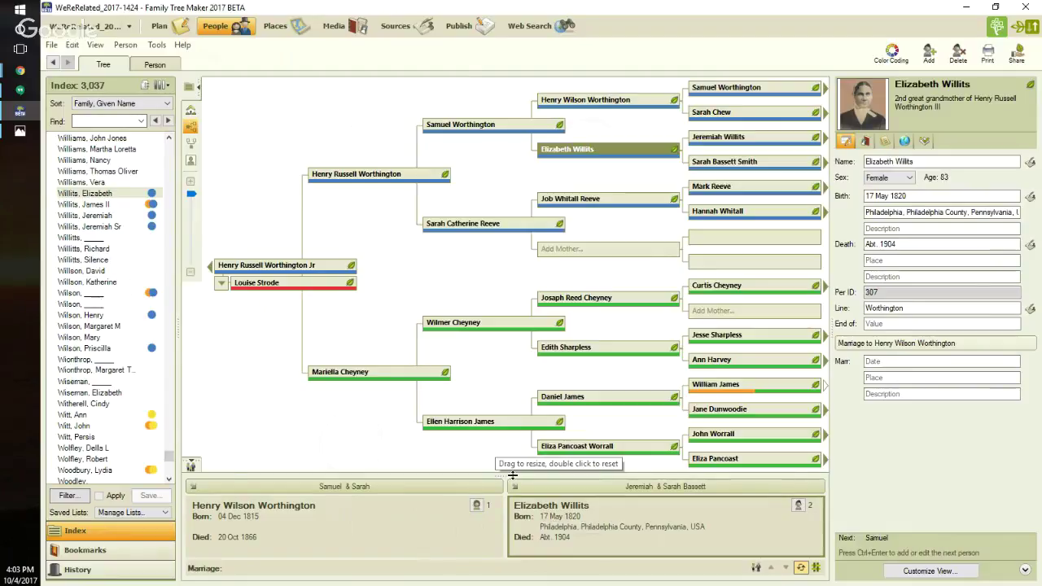
# Enlarge the family group area below the tree to show the children list, collapse it completely, and restore it.
pyautogui.moveTo(513, 475); pyautogui.dragTo(516, 359)
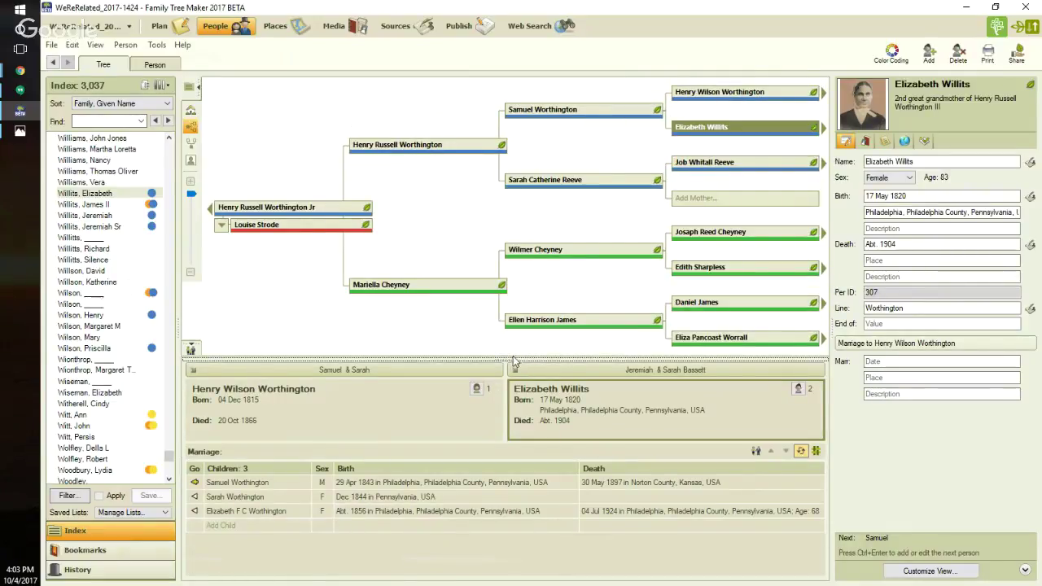
pyautogui.moveTo(514, 361); pyautogui.dragTo(504, 390)
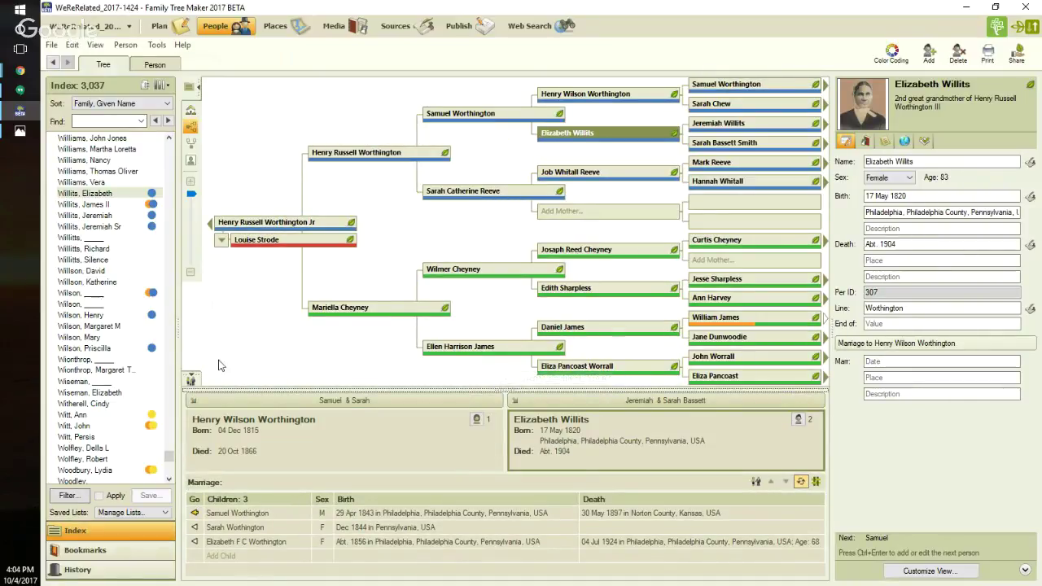
pyautogui.click(189, 379)
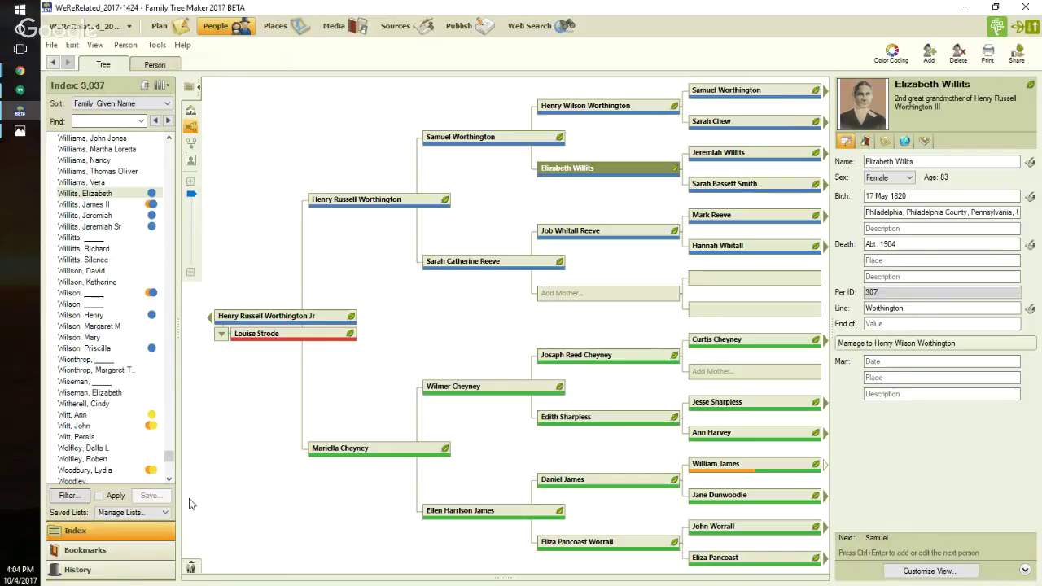
pyautogui.click(192, 569)
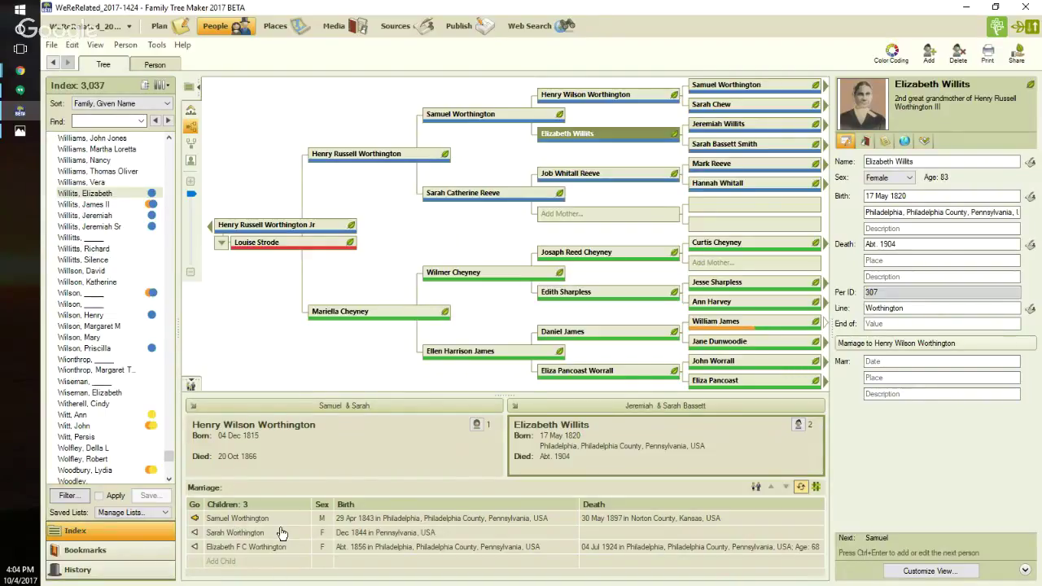
# Switch the family view to the second great-grandmother's other husband and back to her preferred first husband.
pyautogui.click(798, 425)
pyautogui.click(749, 455)
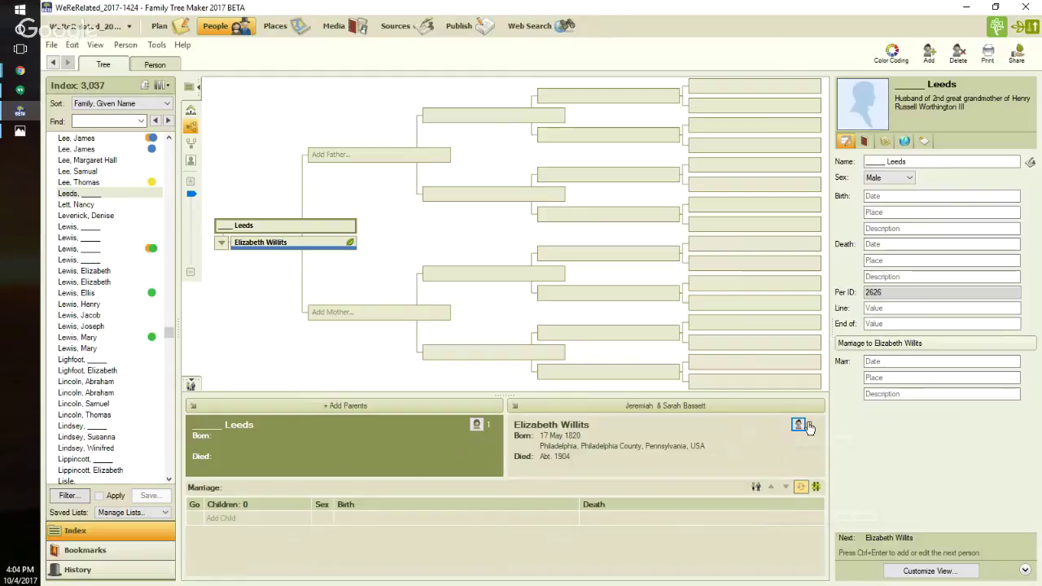
pyautogui.press('ctrl')
pyautogui.press('ctrl')
pyautogui.click(796, 424)
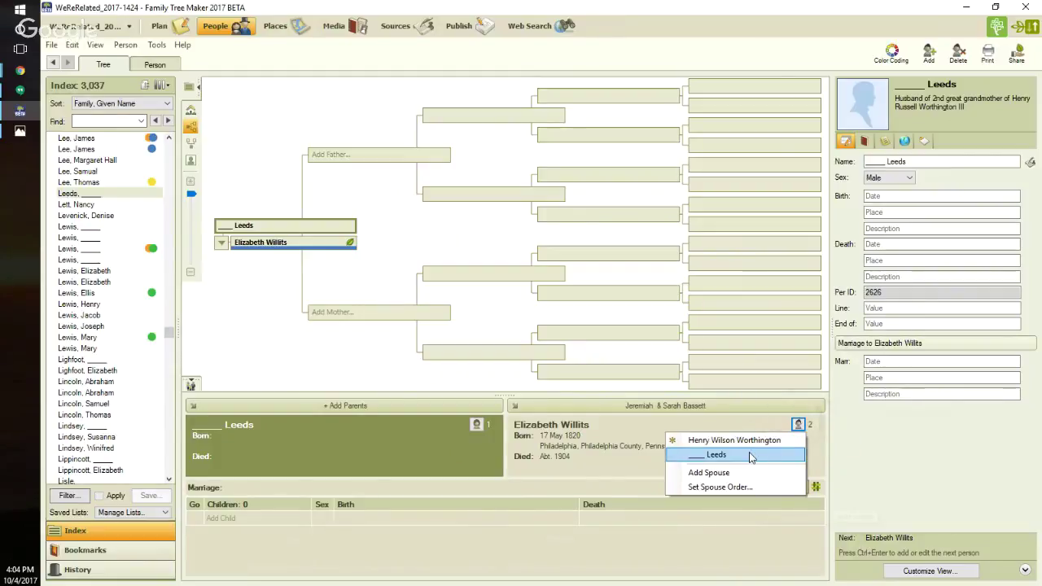
pyautogui.click(748, 440)
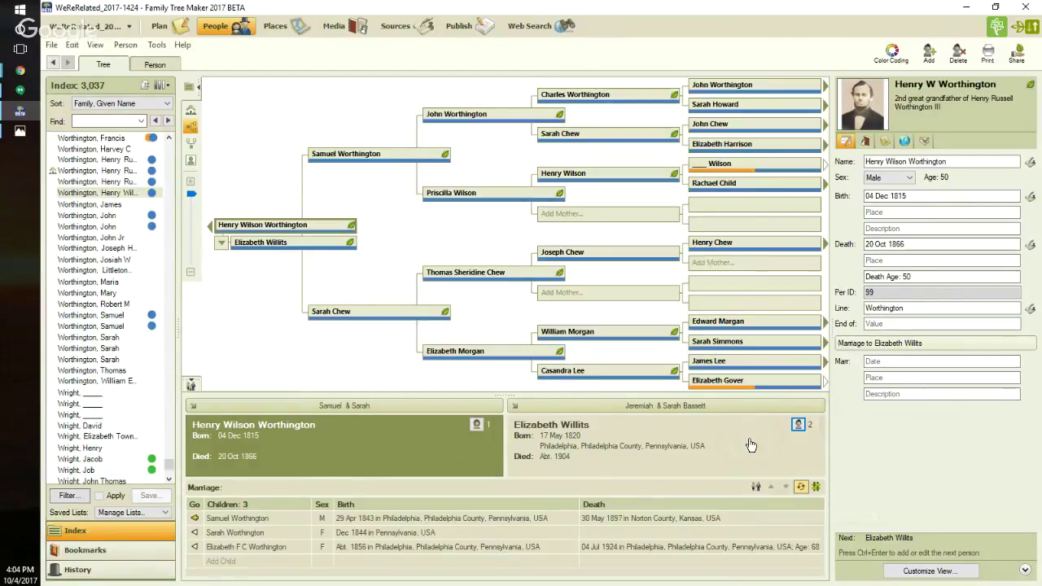
# Show the extra # column with family icons in the children list and hide it again.
pyautogui.click(816, 487)
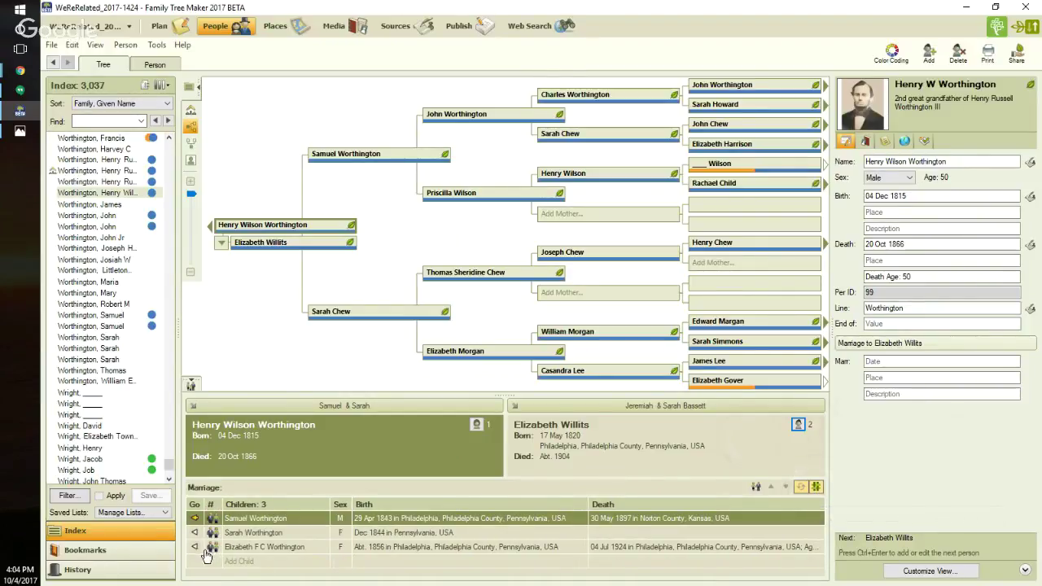
pyautogui.click(816, 487)
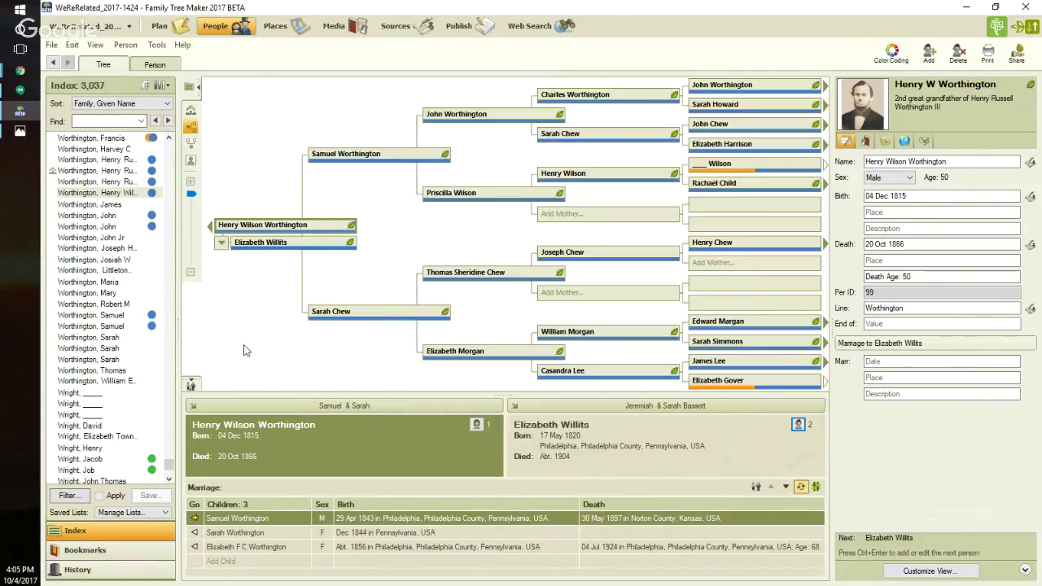
# Make the wife in the displayed couple the focus of the tree and view her birth and death details.
pyautogui.moveTo(96, 330)
pyautogui.click(639, 431)
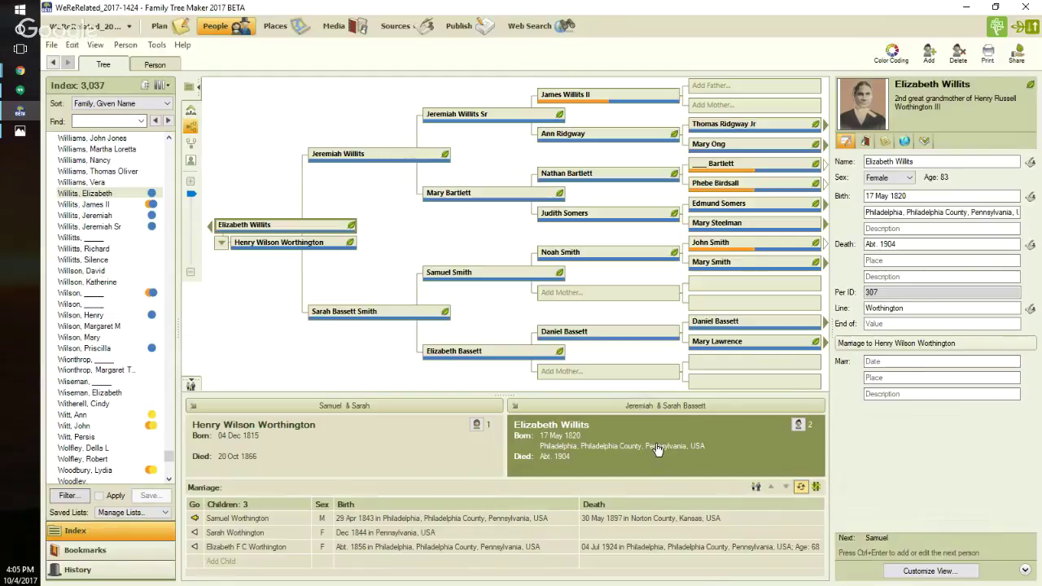
pyautogui.click(264, 228)
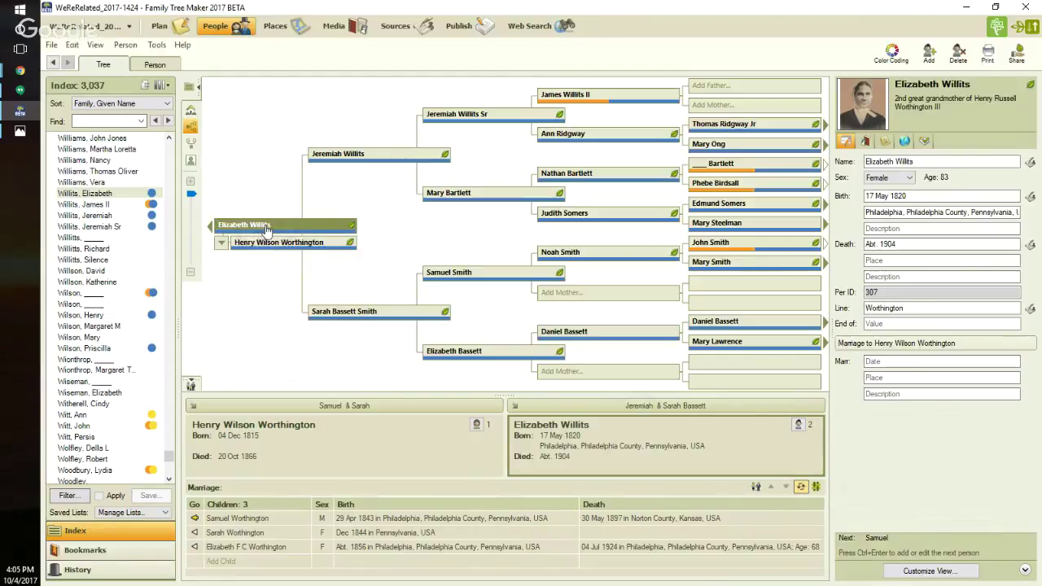
pyautogui.moveTo(265, 227)
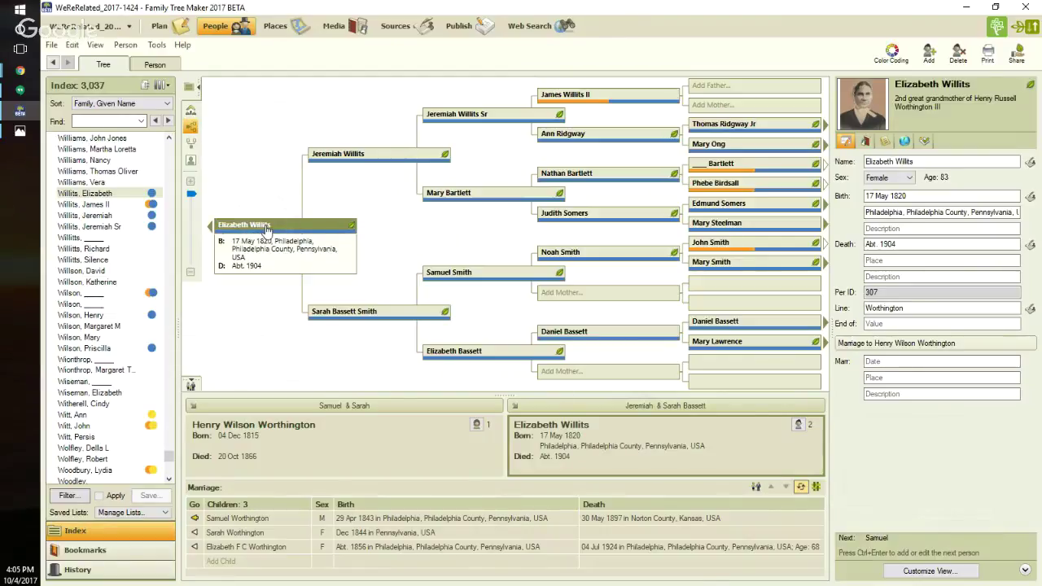
pyautogui.click(656, 457)
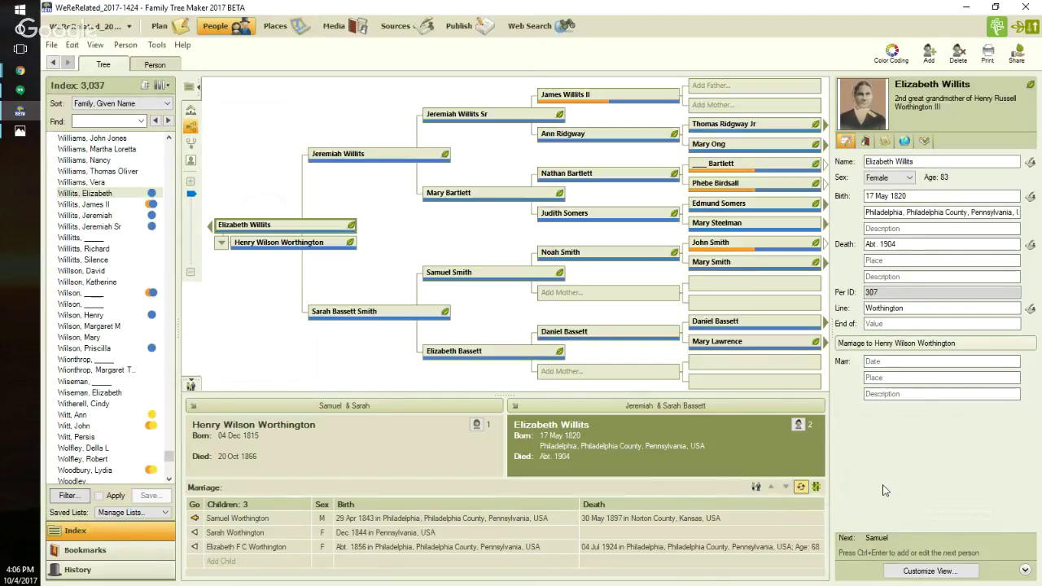
# Customize the person editing view by adding Burial to the selected individual facts.
pyautogui.click(915, 573)
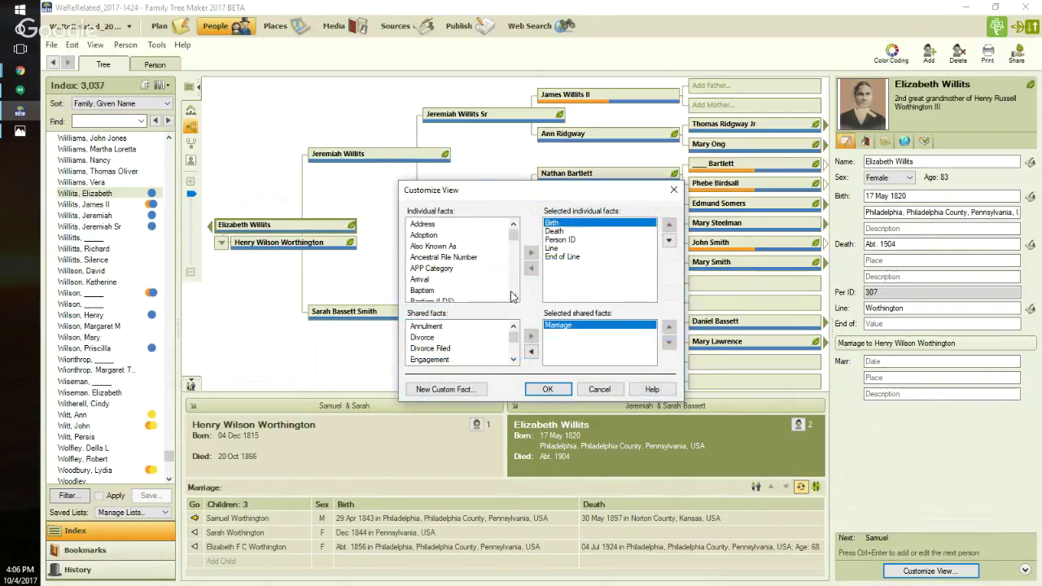
pyautogui.click(513, 296)
pyautogui.click(513, 297)
pyautogui.click(513, 297)
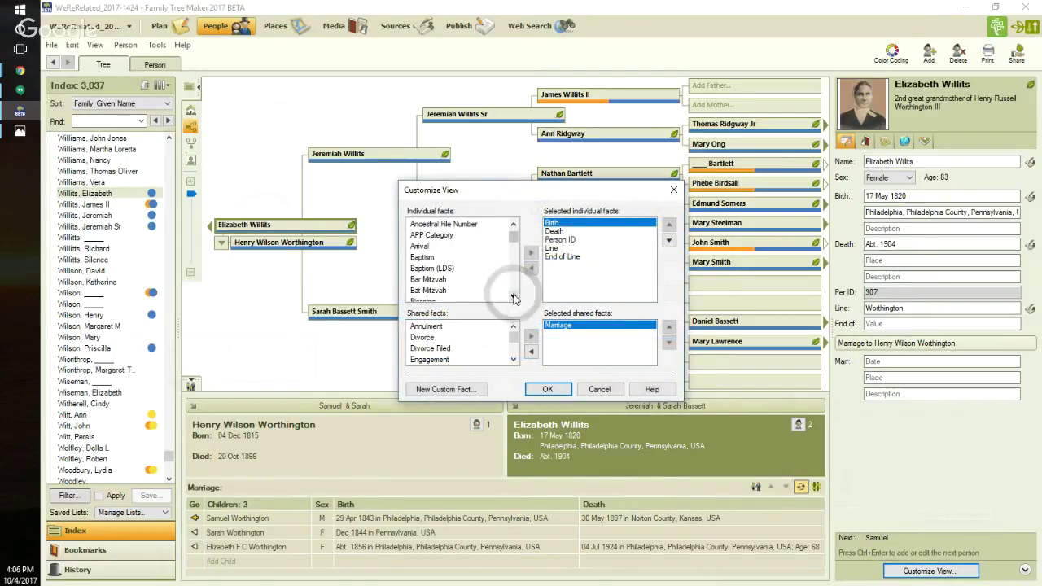
pyautogui.click(513, 297)
pyautogui.click(513, 297)
pyautogui.click(514, 297)
pyautogui.click(513, 297)
pyautogui.click(419, 279)
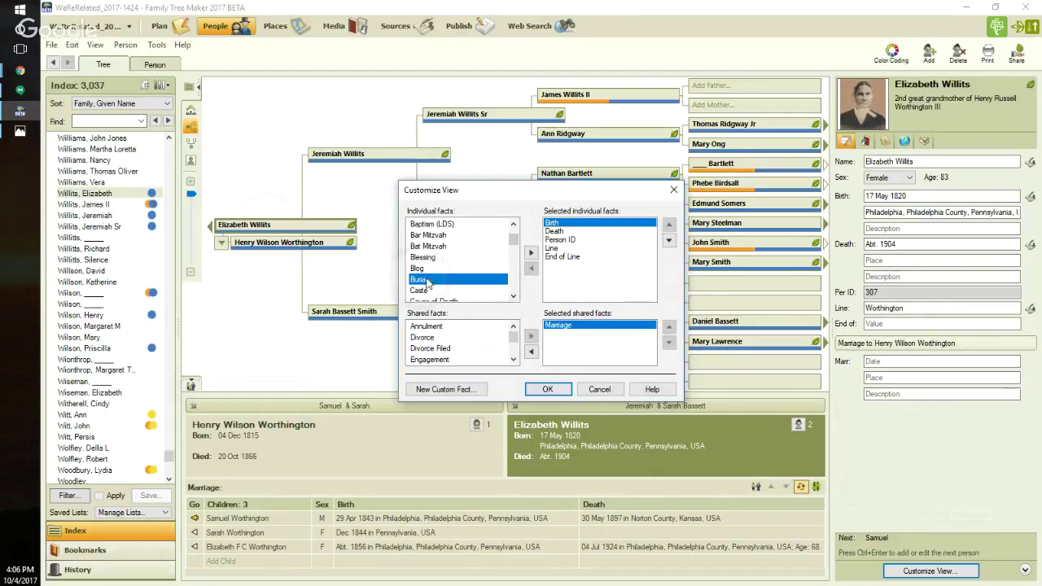
pyautogui.click(530, 253)
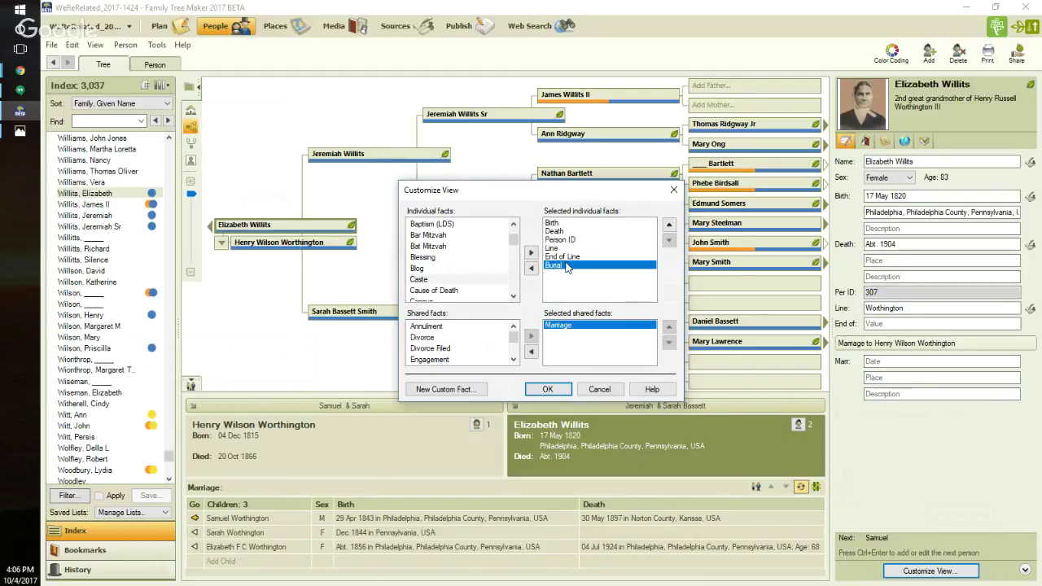
# Move the Burial fact up to directly below Death and apply the customized view.
pyautogui.click(668, 224)
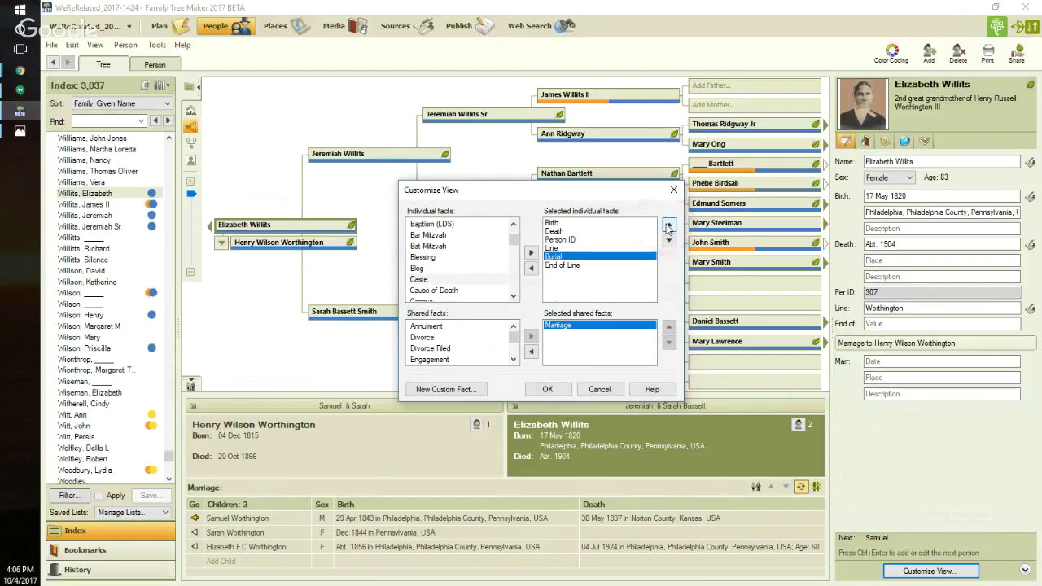
pyautogui.click(668, 225)
pyautogui.click(668, 225)
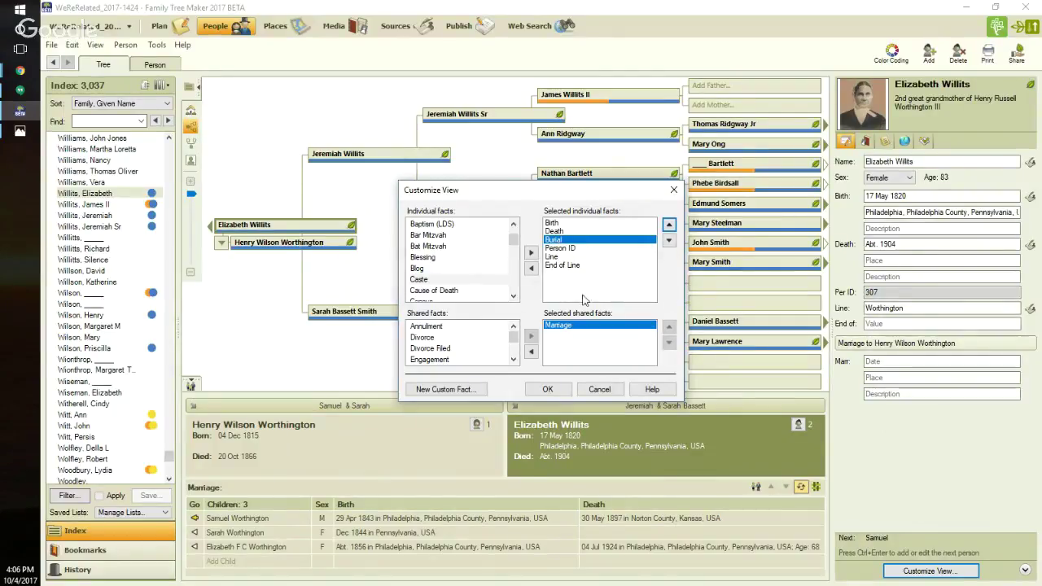
pyautogui.click(548, 389)
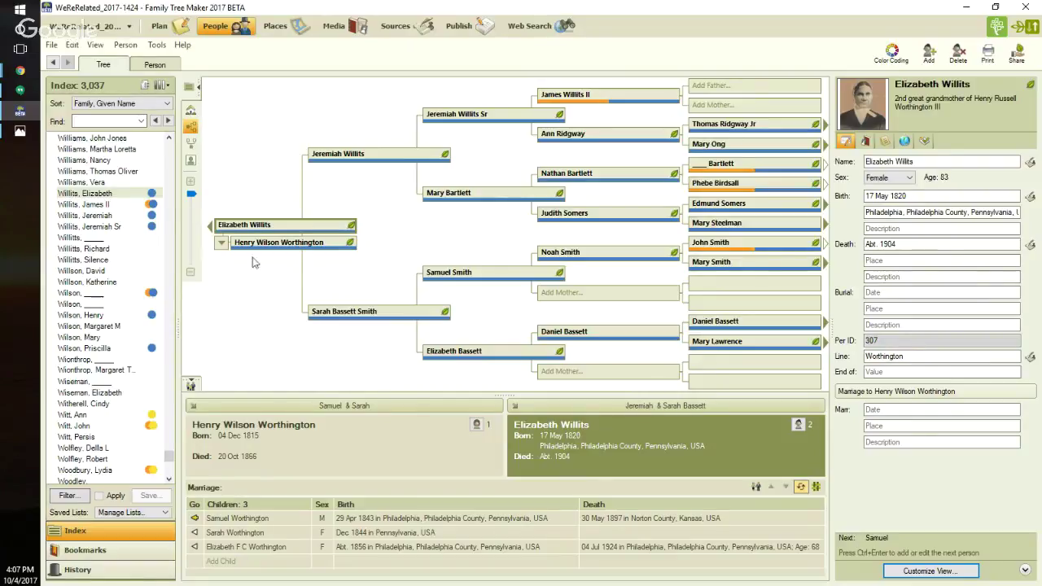
# Open the detailed facts view for the selected person, and turn the Address fact's private marking off and back on.
pyautogui.click(155, 65)
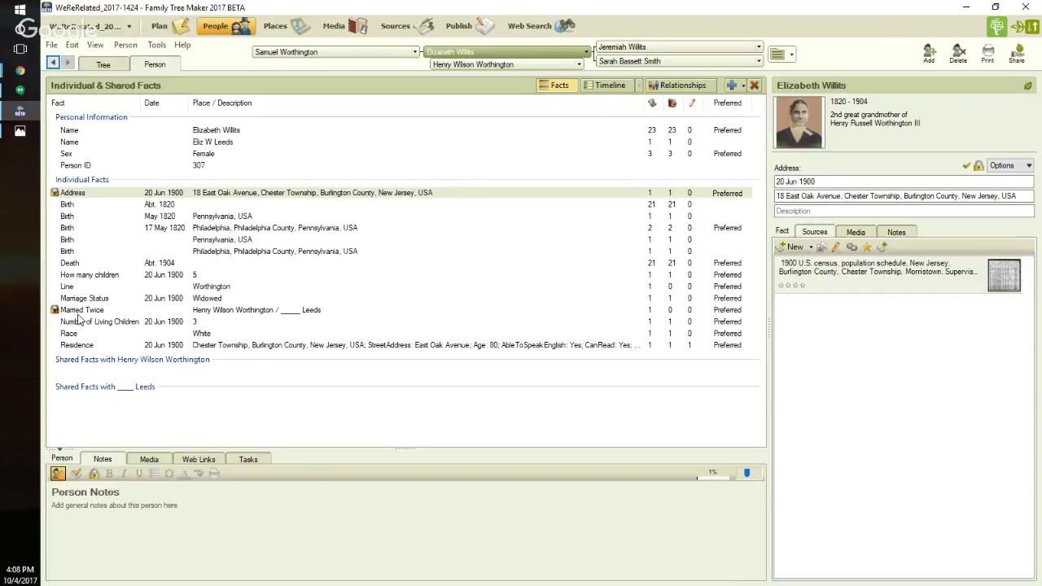
pyautogui.click(1028, 166)
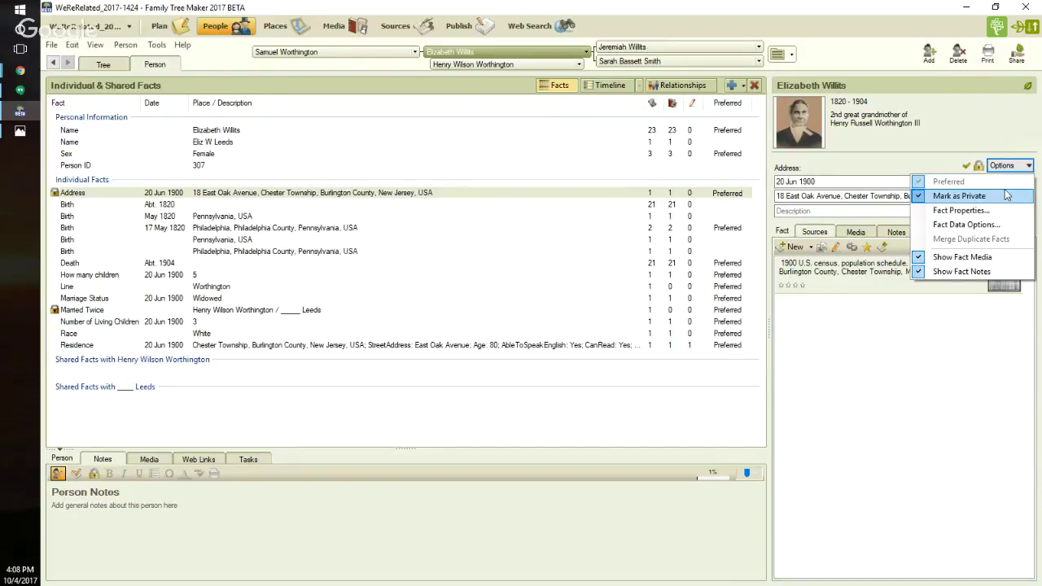
pyautogui.click(1007, 195)
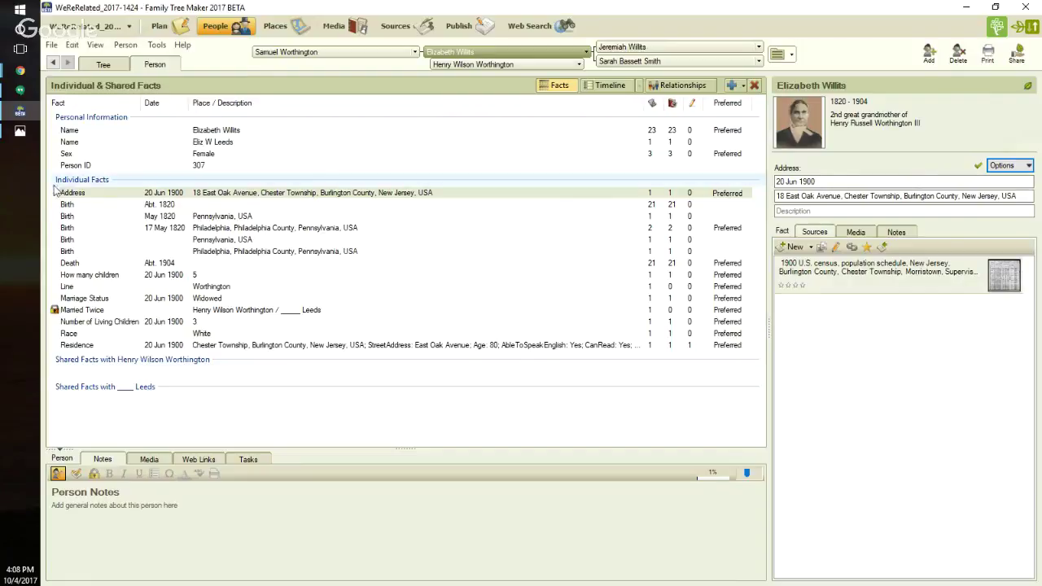
pyautogui.click(1028, 166)
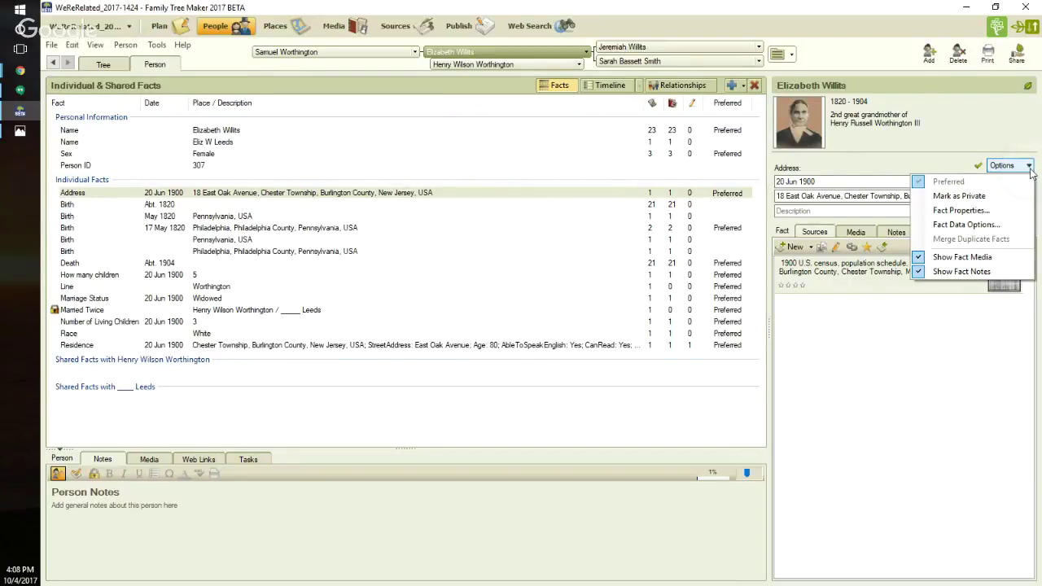
pyautogui.click(1008, 197)
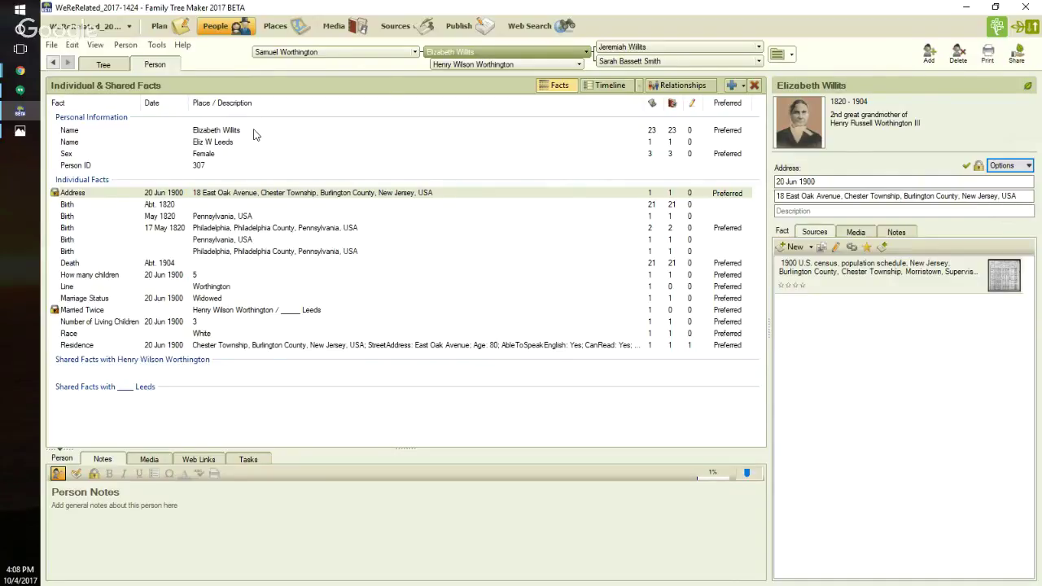
# Compare the sources of the preferred and alternate Name facts, and view the alternate name's media and notes.
pyautogui.click(213, 144)
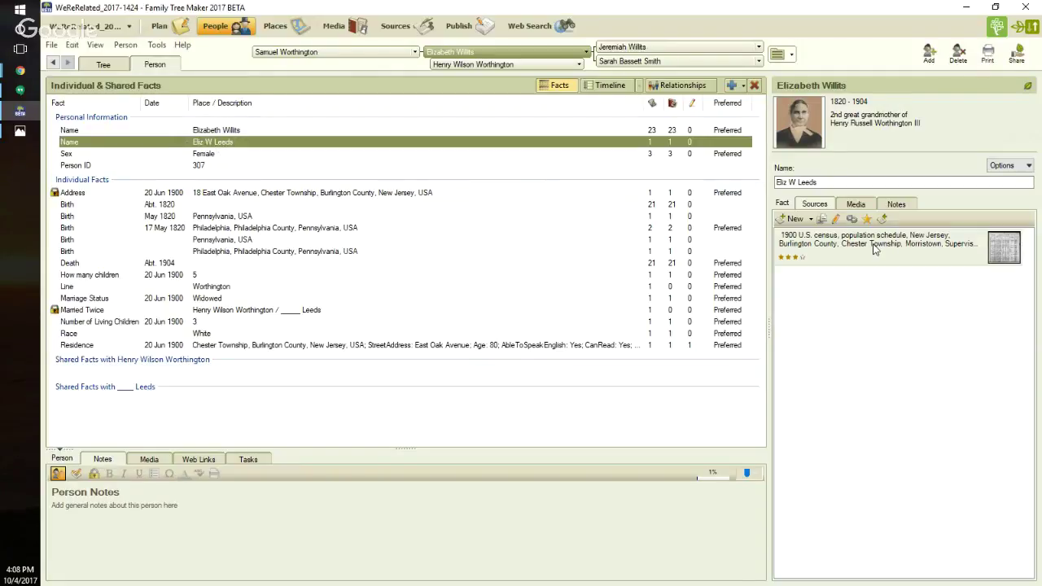
pyautogui.moveTo(871, 251)
pyautogui.click(594, 133)
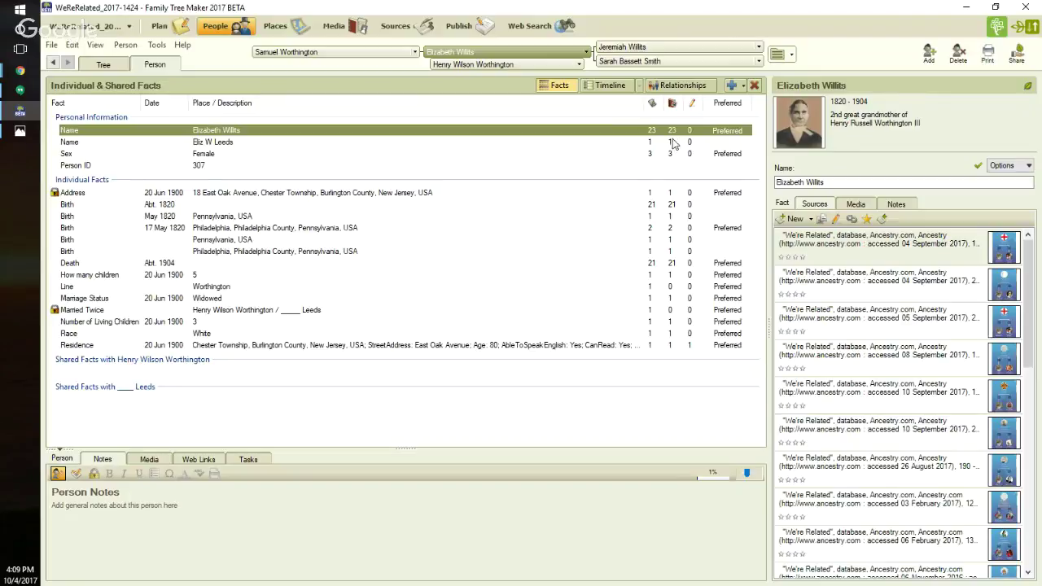
pyautogui.click(594, 144)
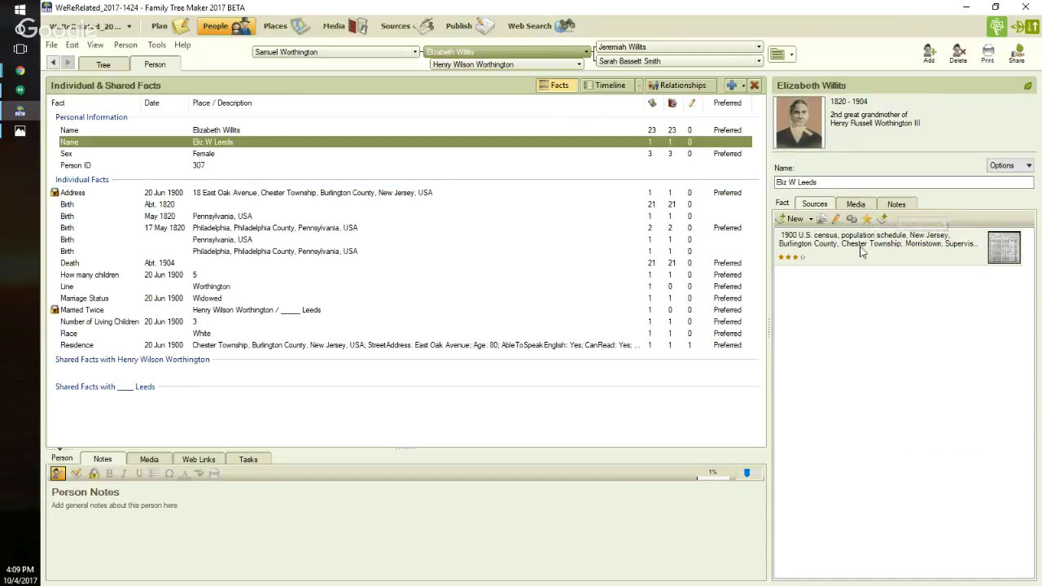
pyautogui.click(854, 204)
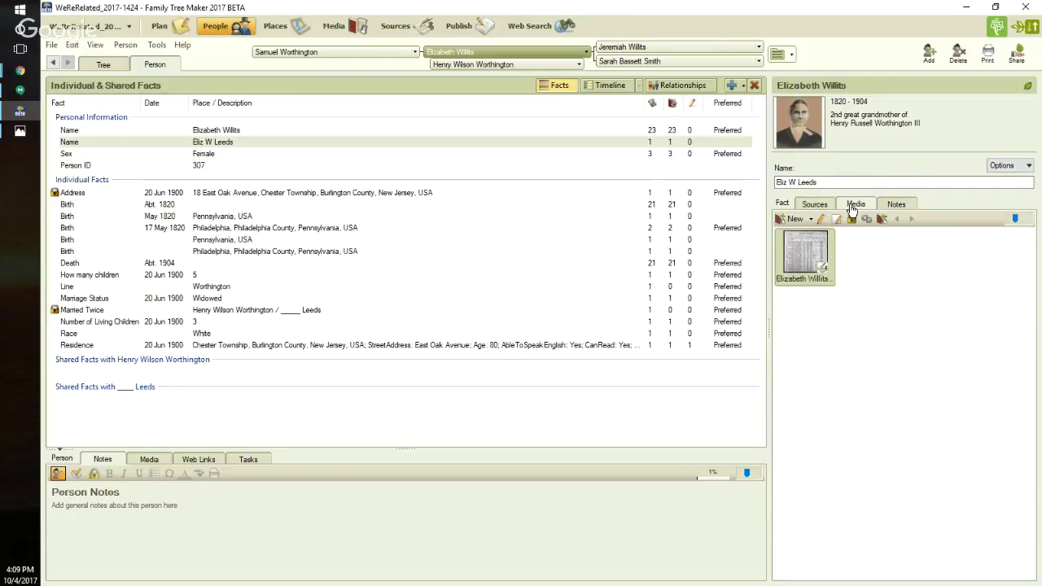
pyautogui.click(895, 205)
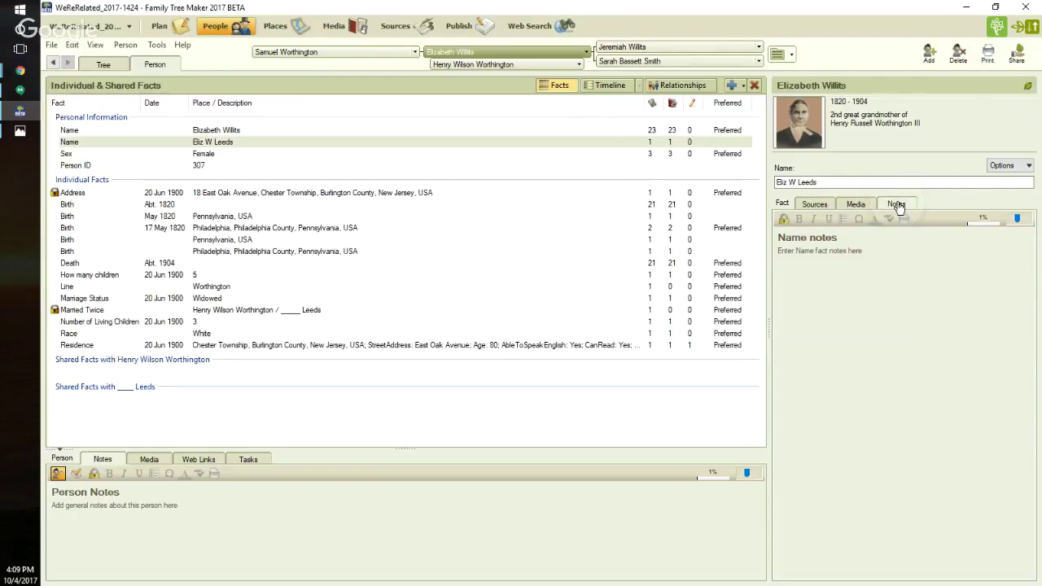
# Examine the notes, sources and media attached to the 20 Jun 1900 Residence fact.
pyautogui.click(651, 346)
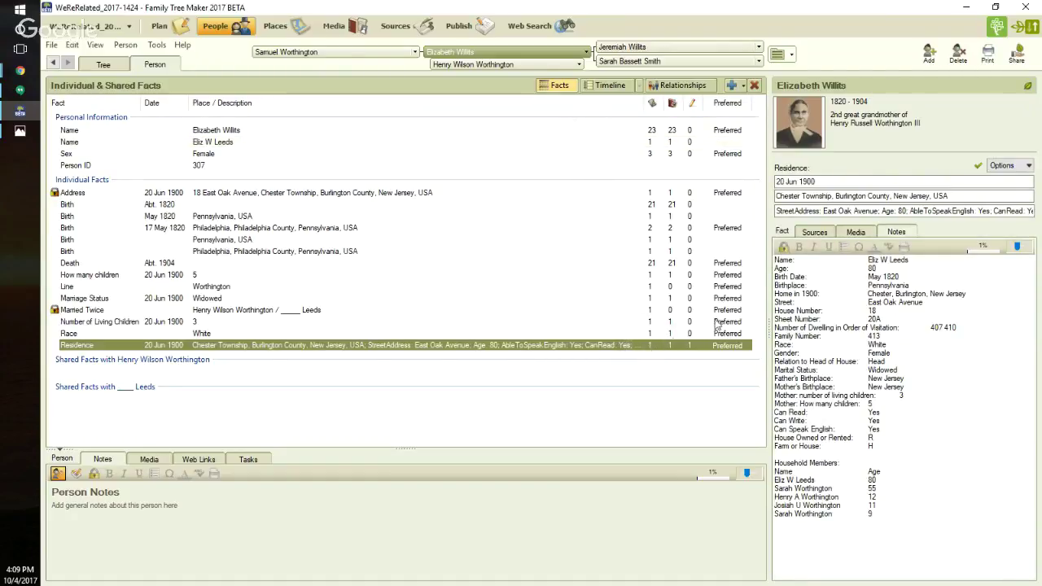
pyautogui.click(816, 232)
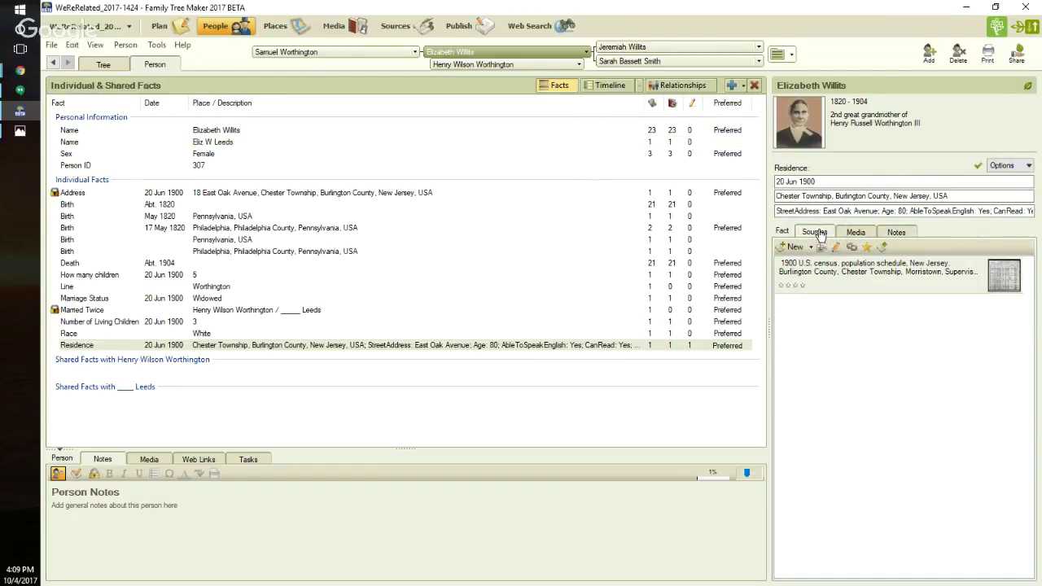
pyautogui.click(861, 233)
pyautogui.click(897, 233)
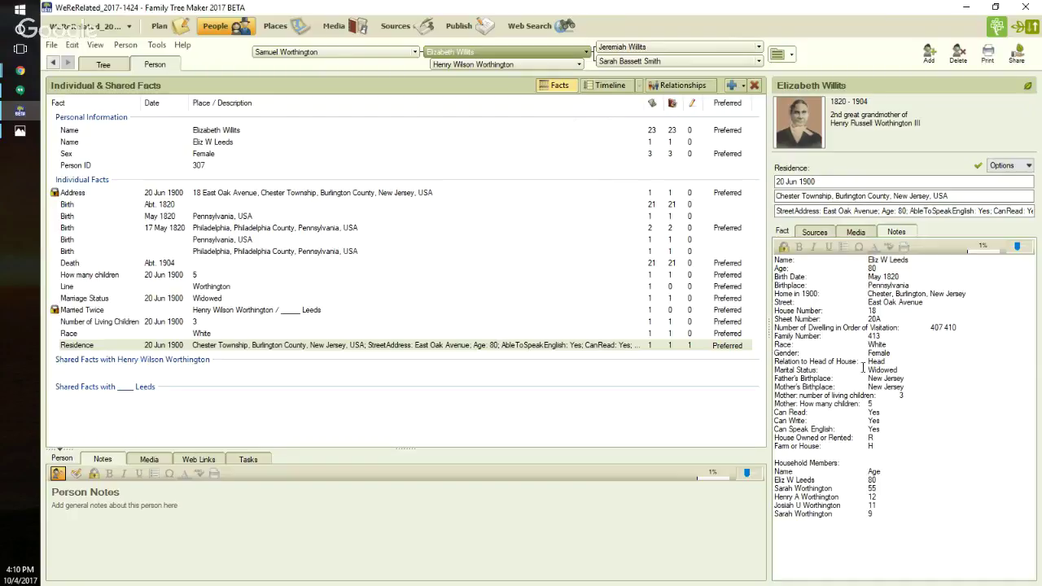
pyautogui.click(815, 233)
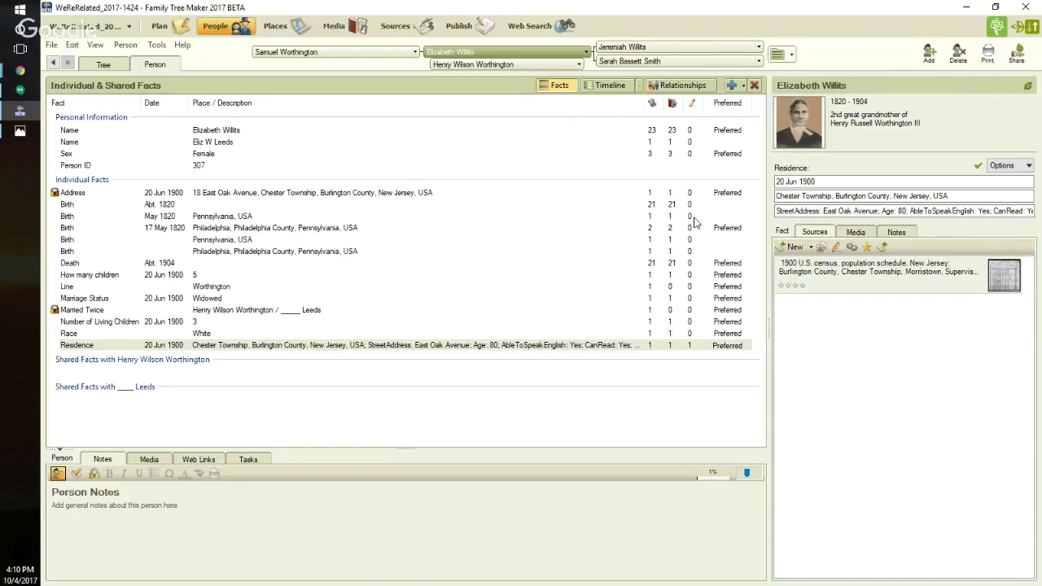
# View the person's media, the options available for the portrait picture, and the person's web links.
pyautogui.click(148, 461)
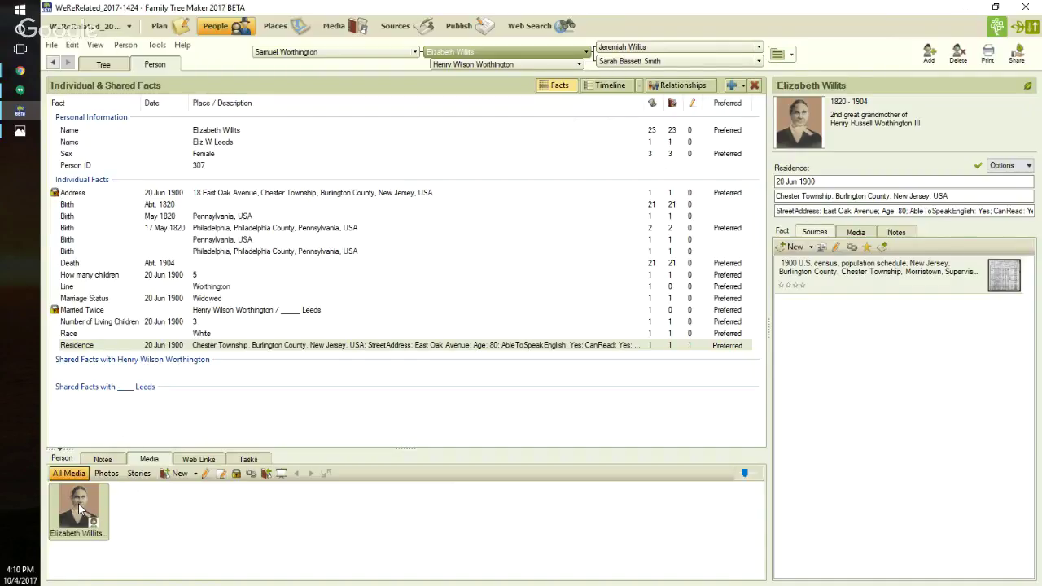
pyautogui.rightClick(802, 106)
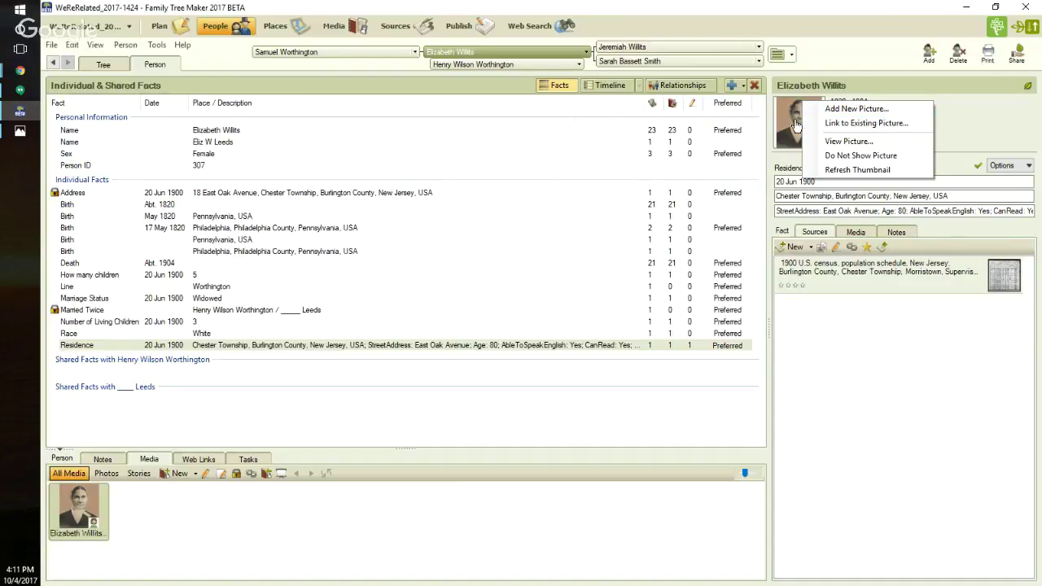
pyautogui.click(796, 124)
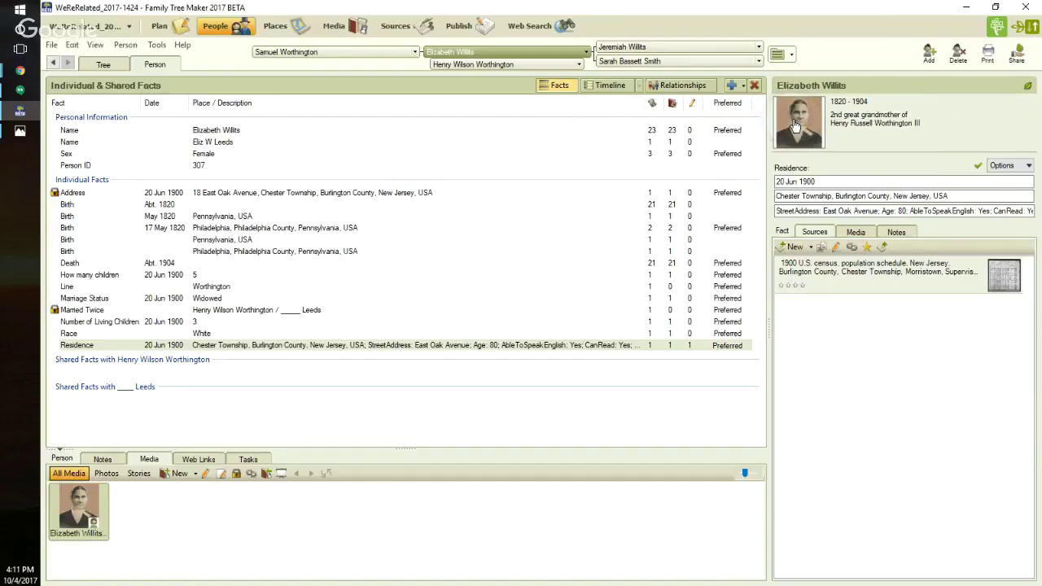
pyautogui.click(197, 459)
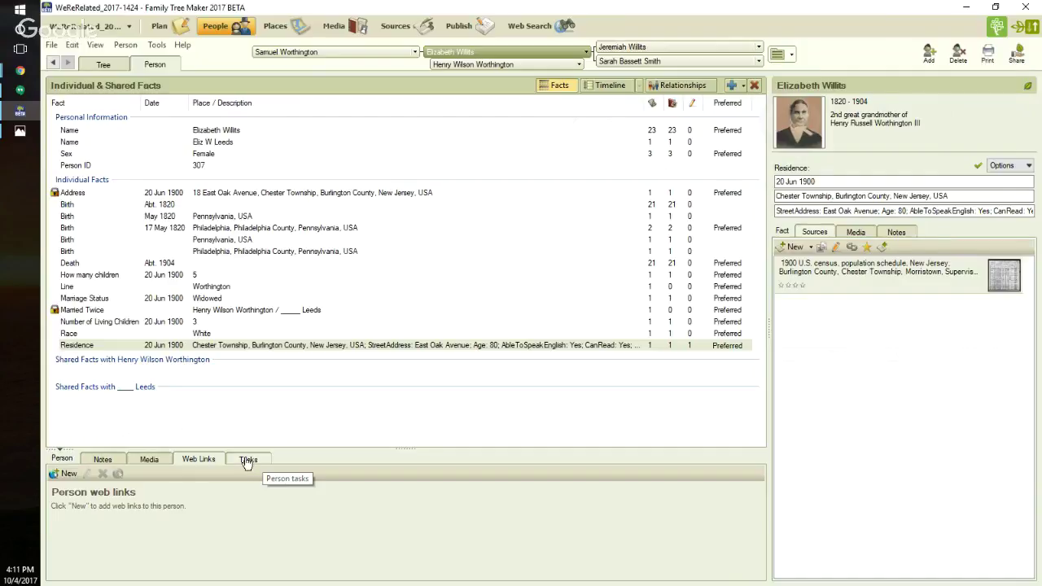
# Show the person's research notes and read through the dated entries from 2016 to 2017.
pyautogui.click(104, 460)
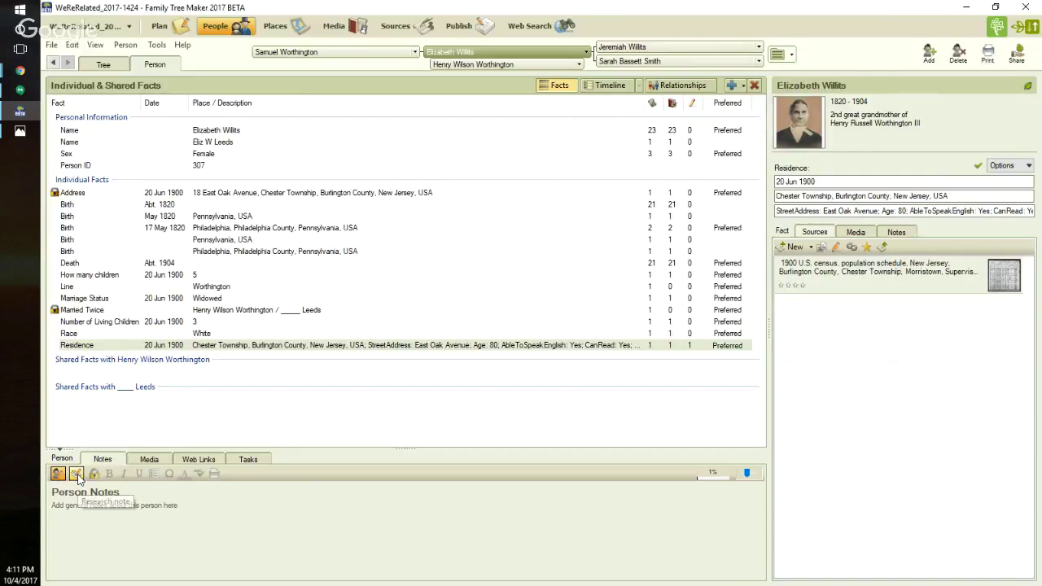
pyautogui.click(77, 475)
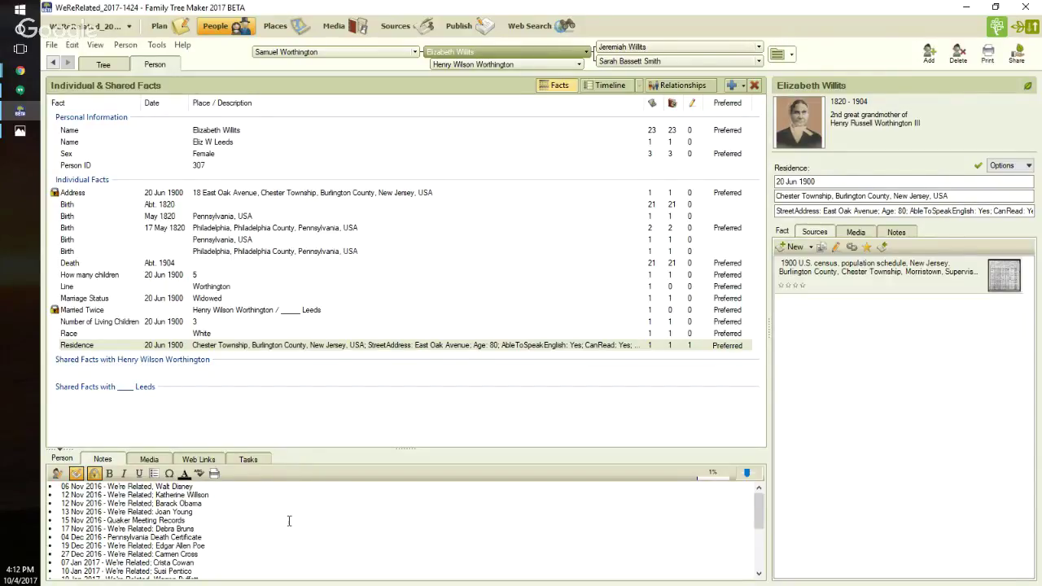
pyautogui.scroll(-10, 289, 521)
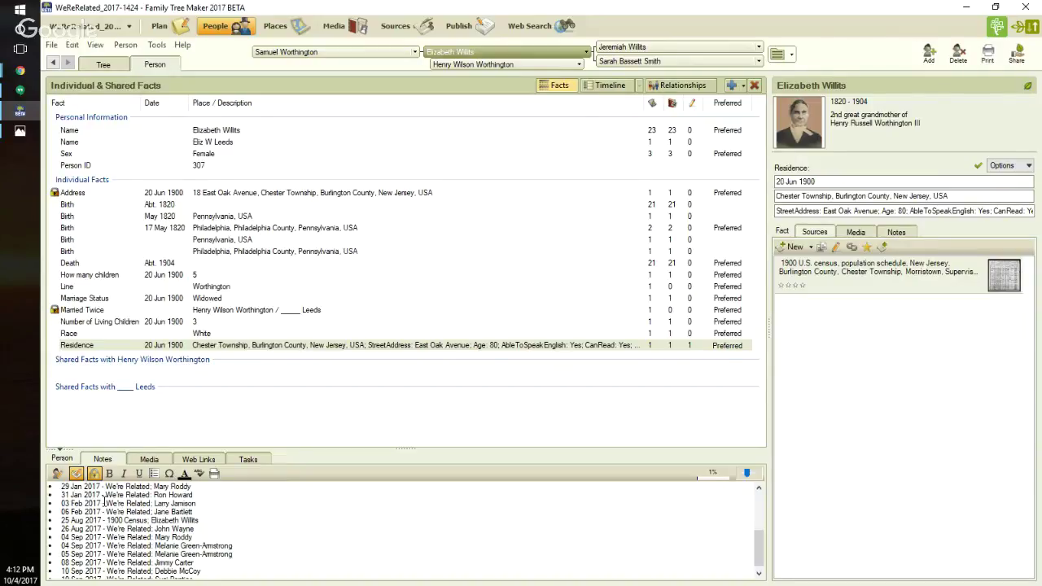
pyautogui.scroll(-1, 103, 503)
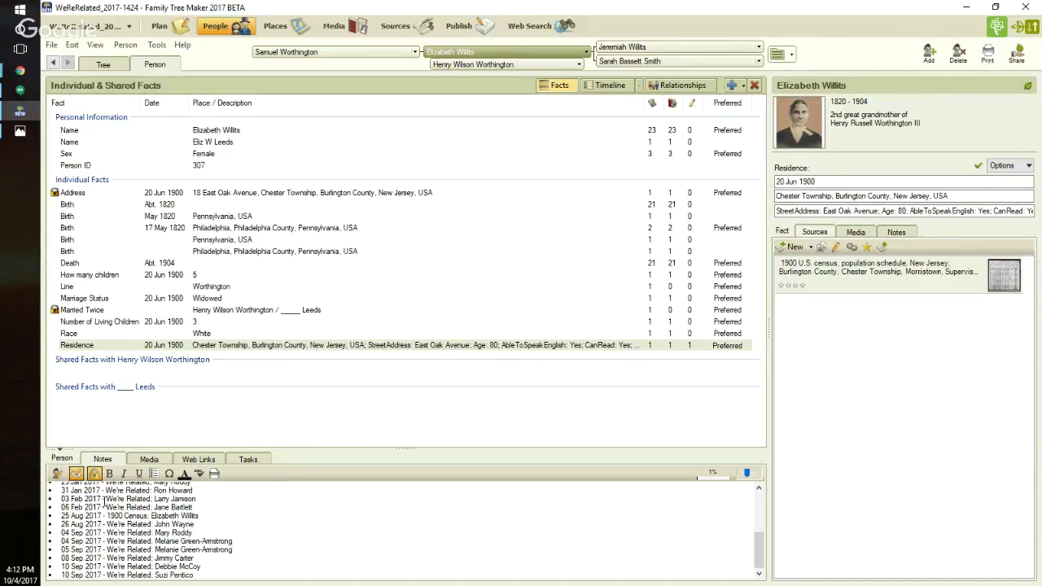
pyautogui.scroll(5, 103, 502)
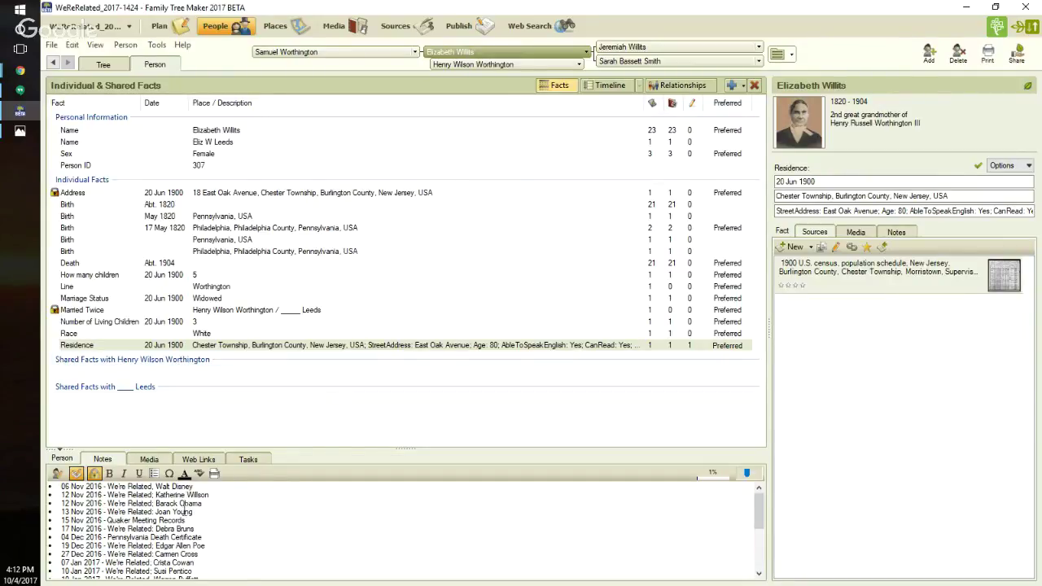
pyautogui.scroll(-2, 275, 553)
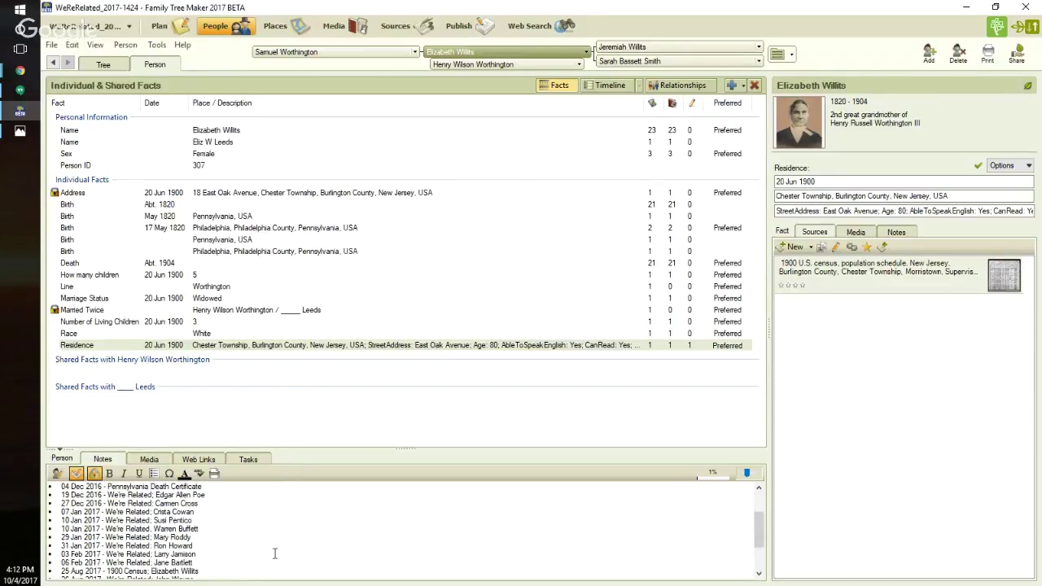
pyautogui.scroll(-2, 275, 553)
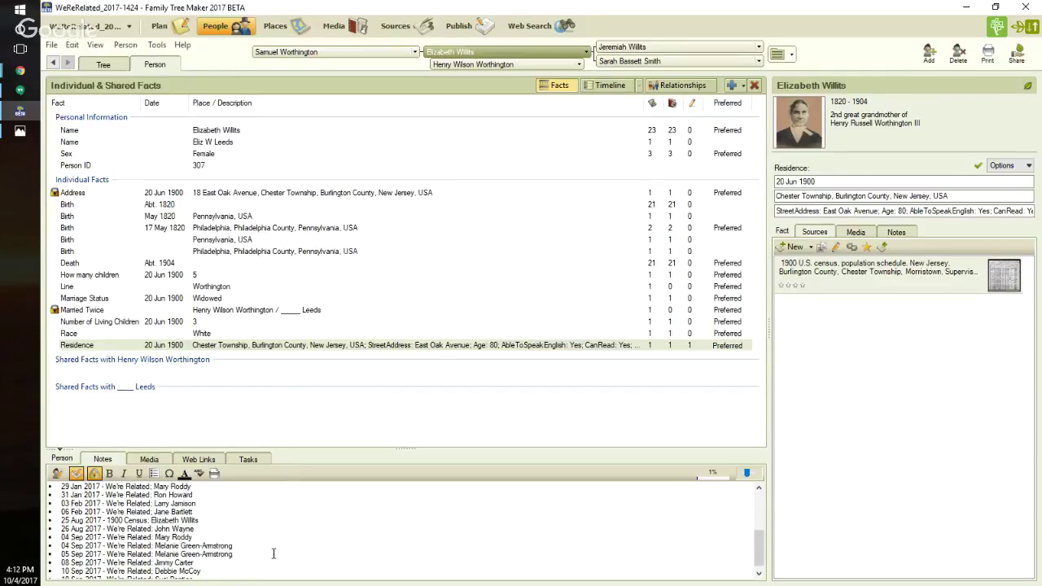
pyautogui.scroll(-1, 273, 554)
pyautogui.scroll(1, 273, 554)
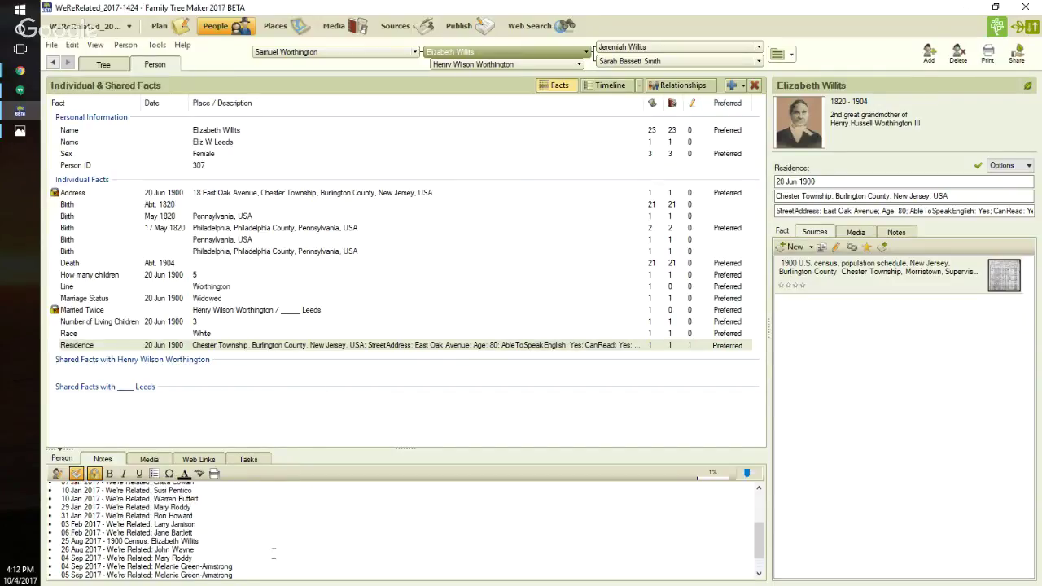
# Compare the 25 Aug 2017 1900 Census research note with the census citations on the Residence and alternate Name facts.
pyautogui.moveTo(200, 541); pyautogui.dragTo(61, 541)
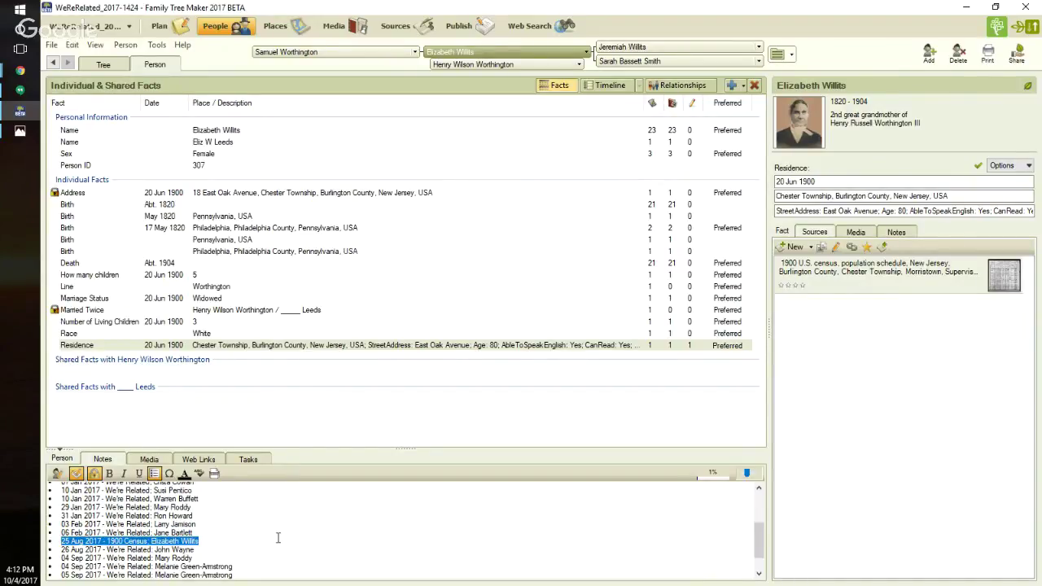
pyautogui.press('ctrl')
pyautogui.click(435, 345)
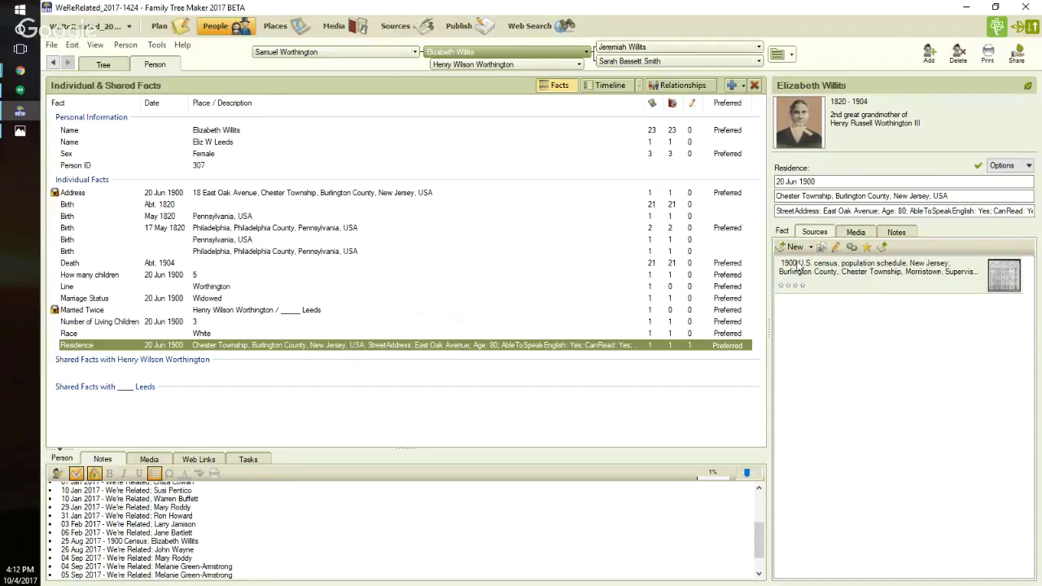
pyautogui.moveTo(874, 278)
pyautogui.click(202, 545)
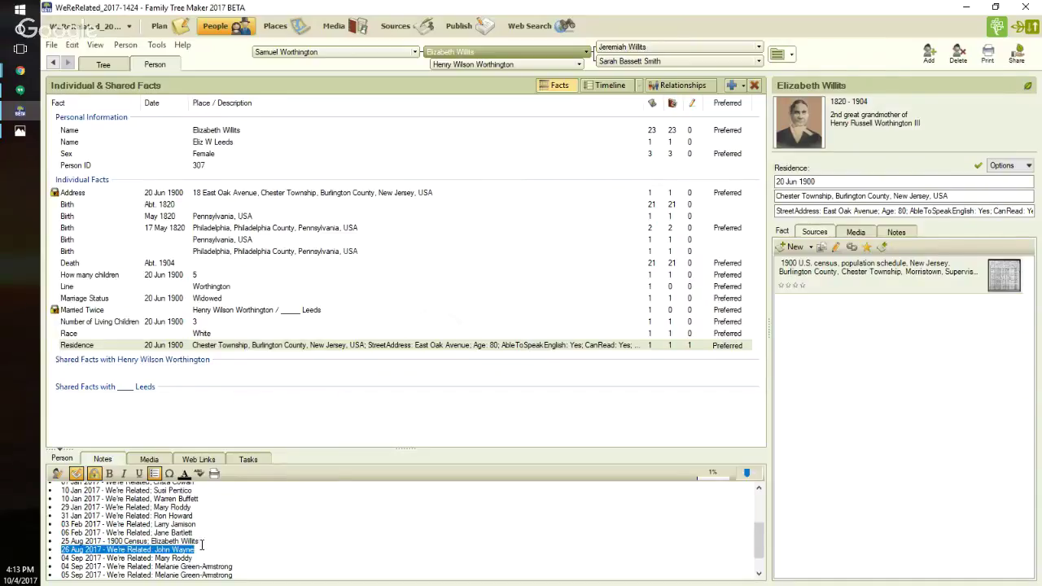
pyautogui.moveTo(202, 541); pyautogui.dragTo(61, 544)
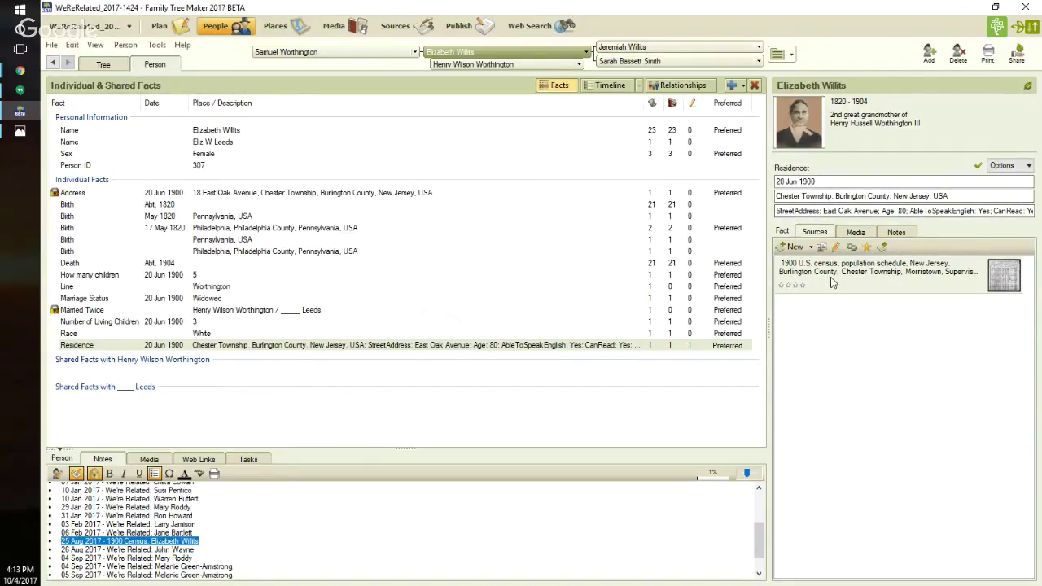
pyautogui.moveTo(836, 276)
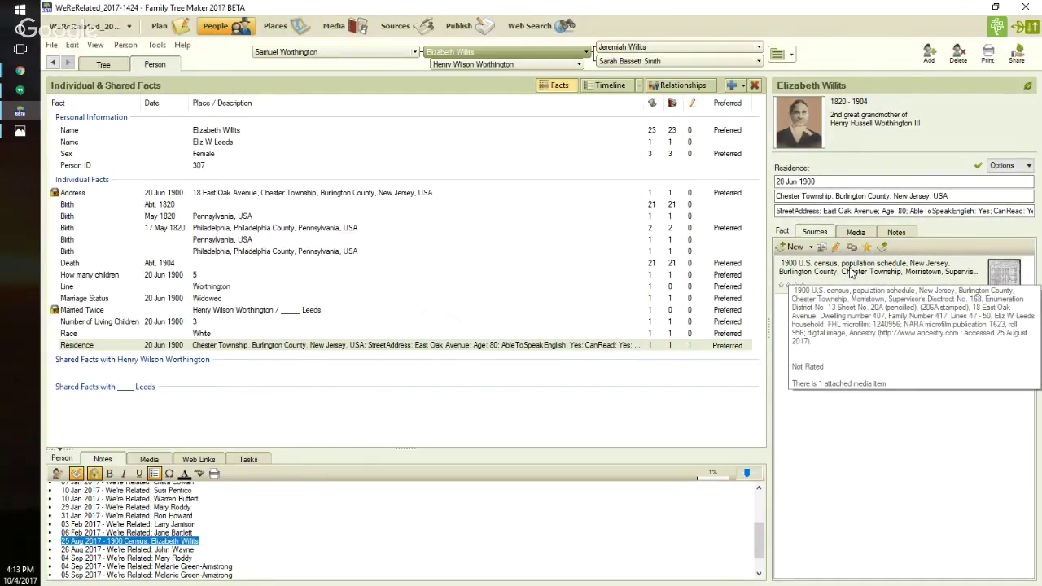
pyautogui.click(848, 272)
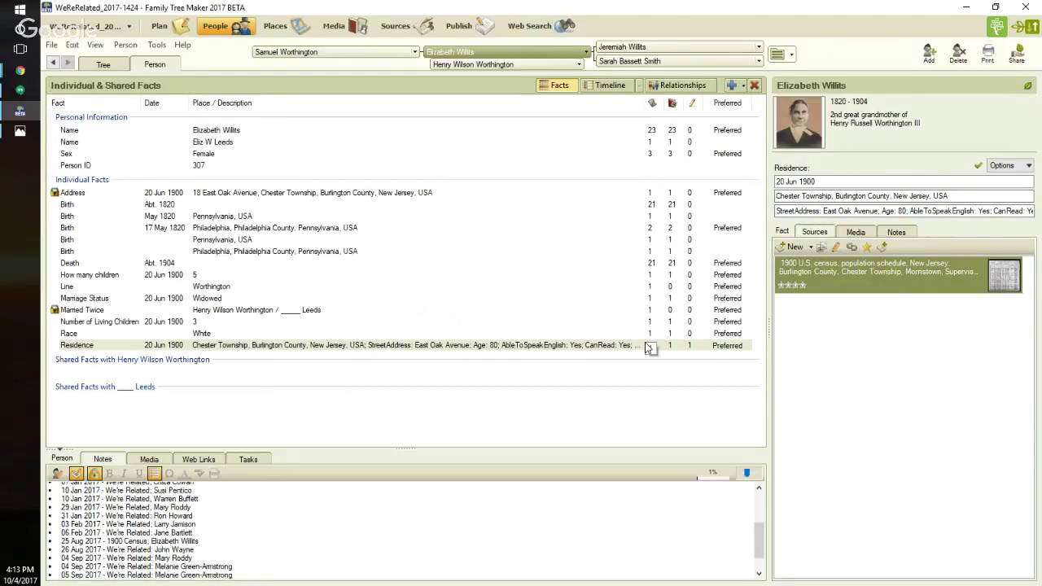
pyautogui.click(647, 143)
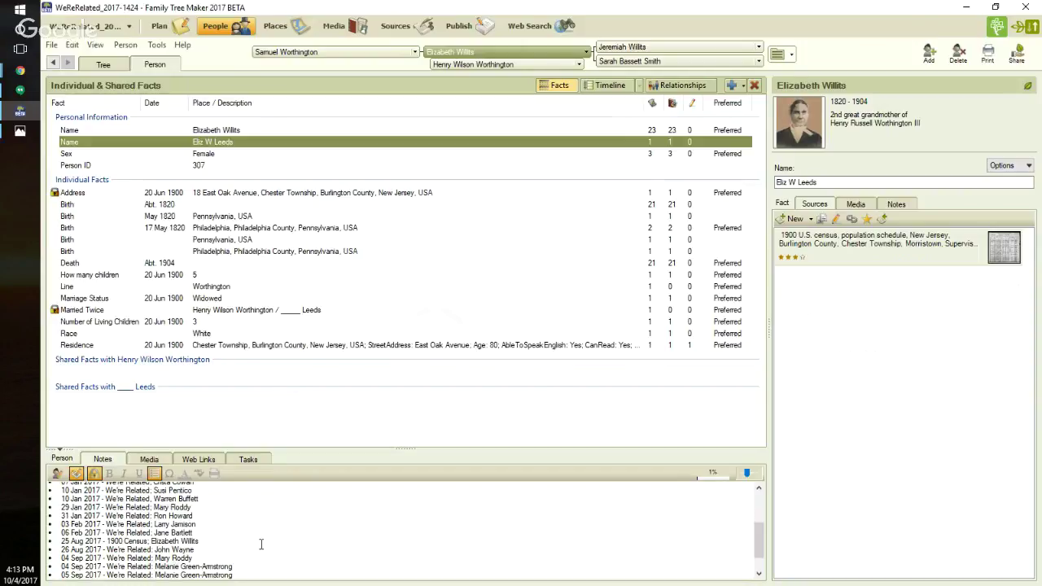
# Return to the earliest research note entries and view the person's task list.
pyautogui.scroll(3, 277, 545)
pyautogui.scroll(1, 338, 546)
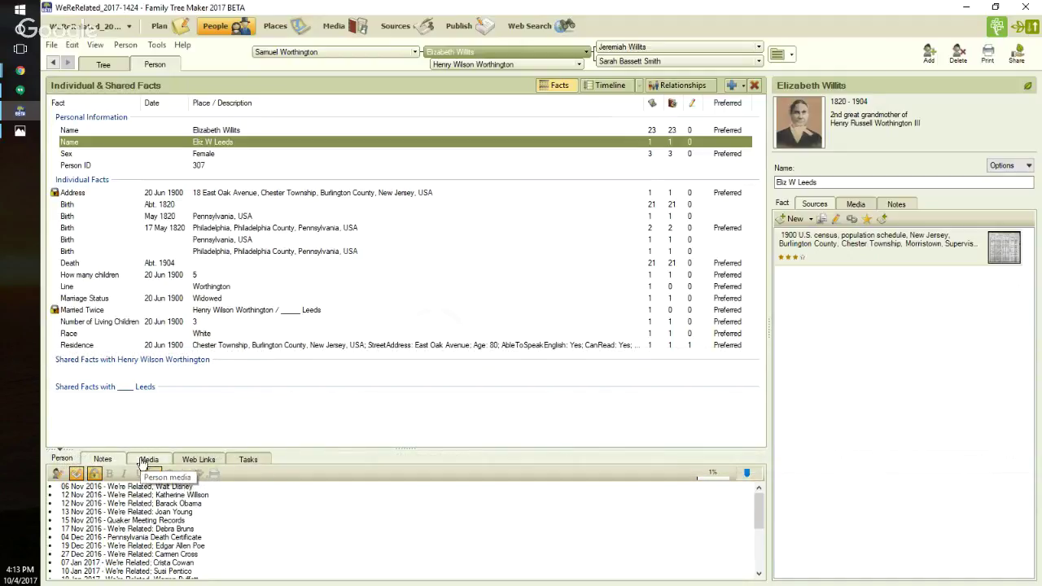
pyautogui.click(249, 460)
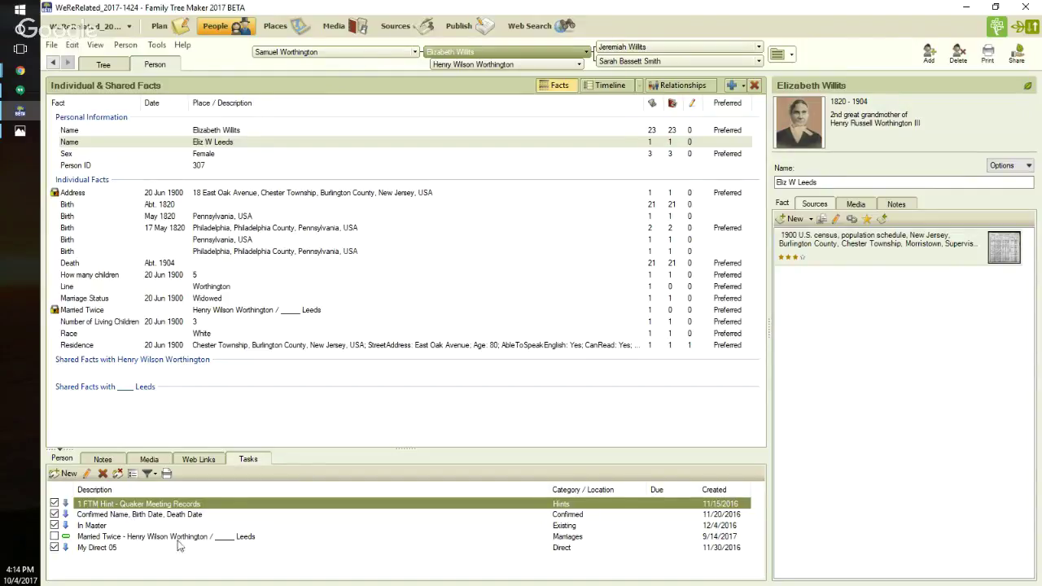
# Visit the Plan workspace, return to the person's tasks, and view the blank new-task form without adding a task.
pyautogui.click(151, 31)
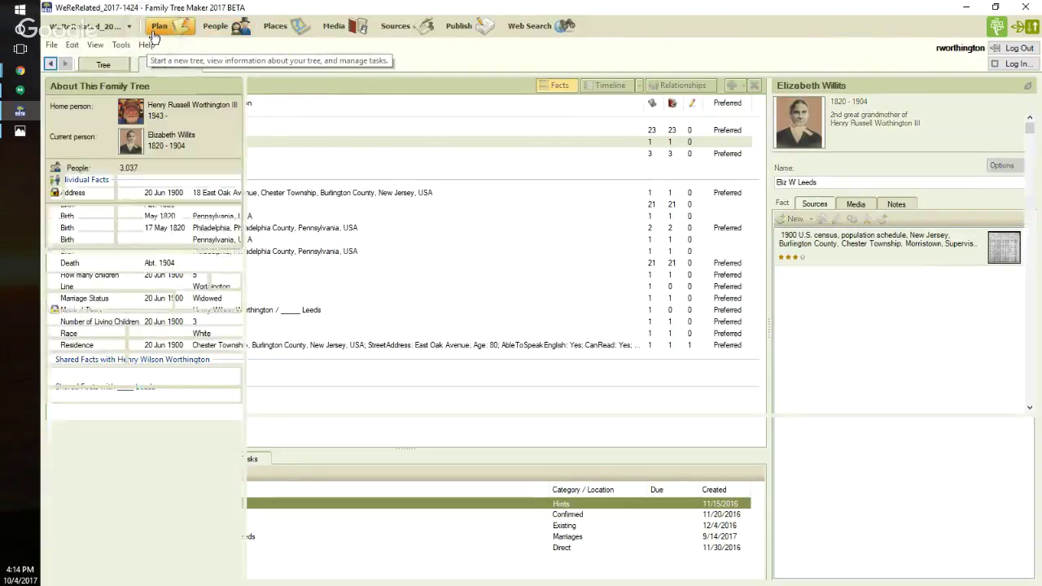
pyautogui.click(214, 30)
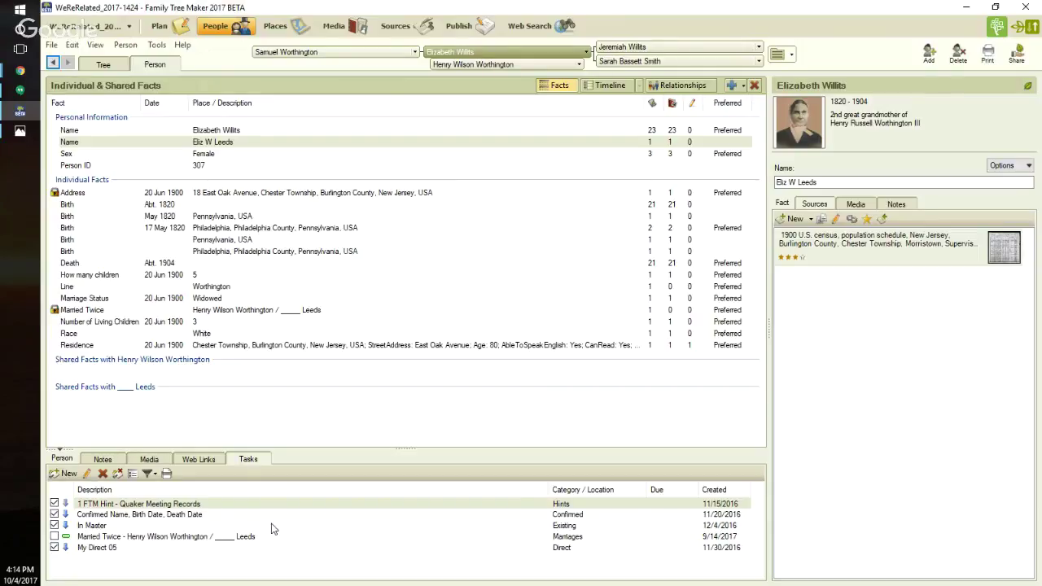
pyautogui.click(66, 475)
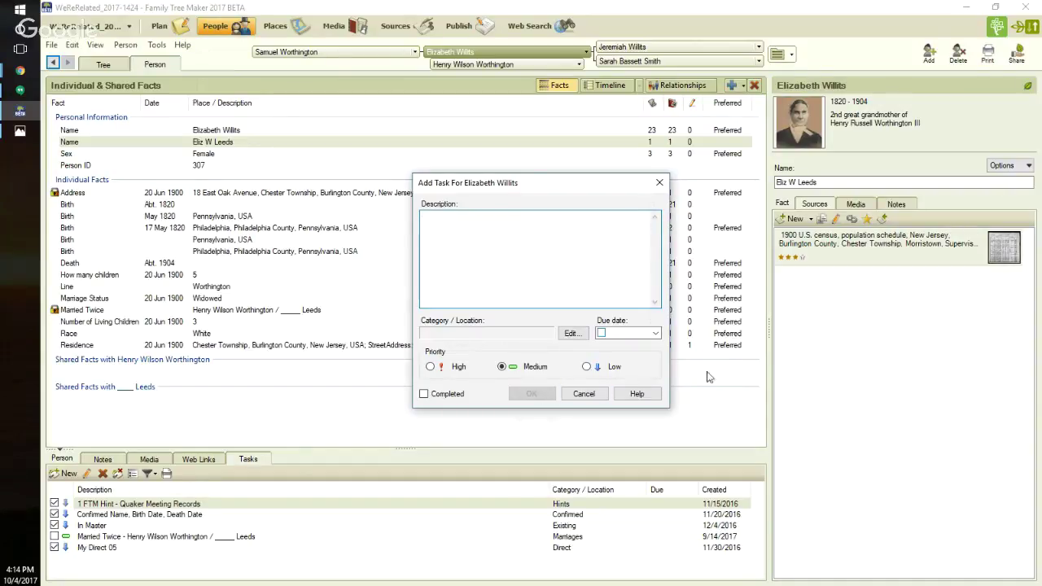
pyautogui.click(586, 394)
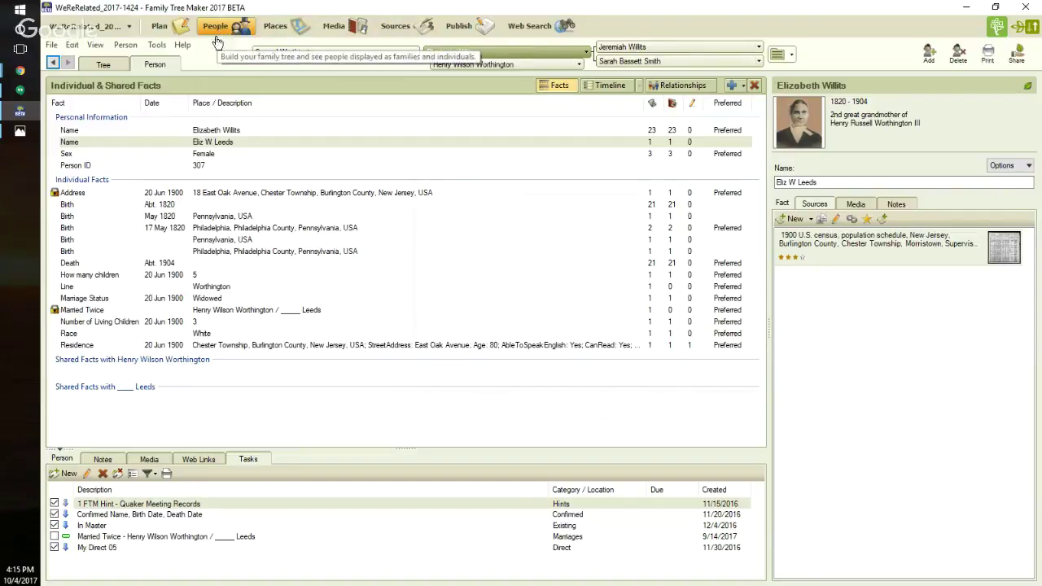
# Show the person's notes, and sort the individual facts by date and back by fact name.
pyautogui.click(99, 459)
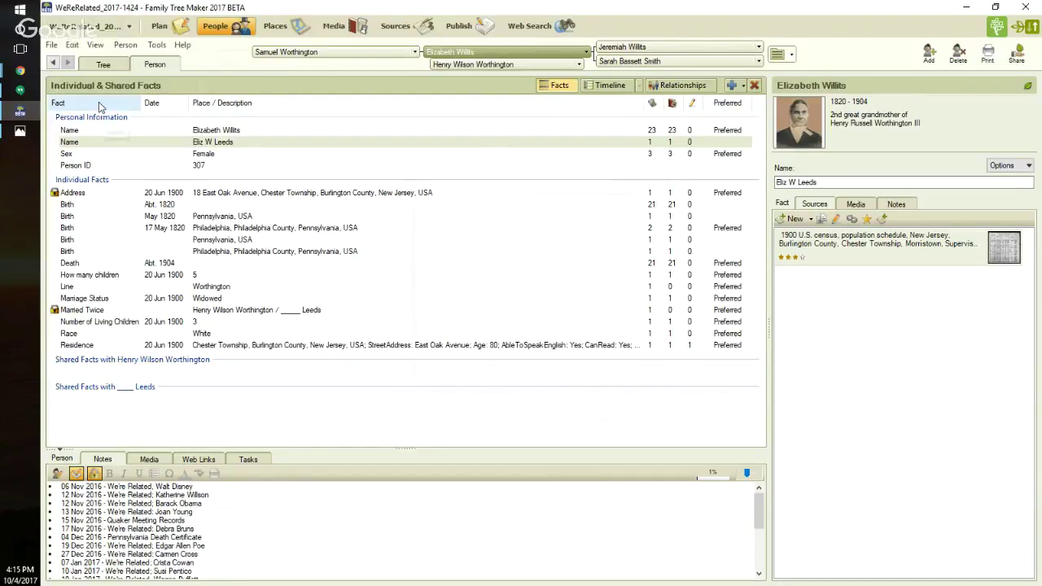
pyautogui.click(162, 103)
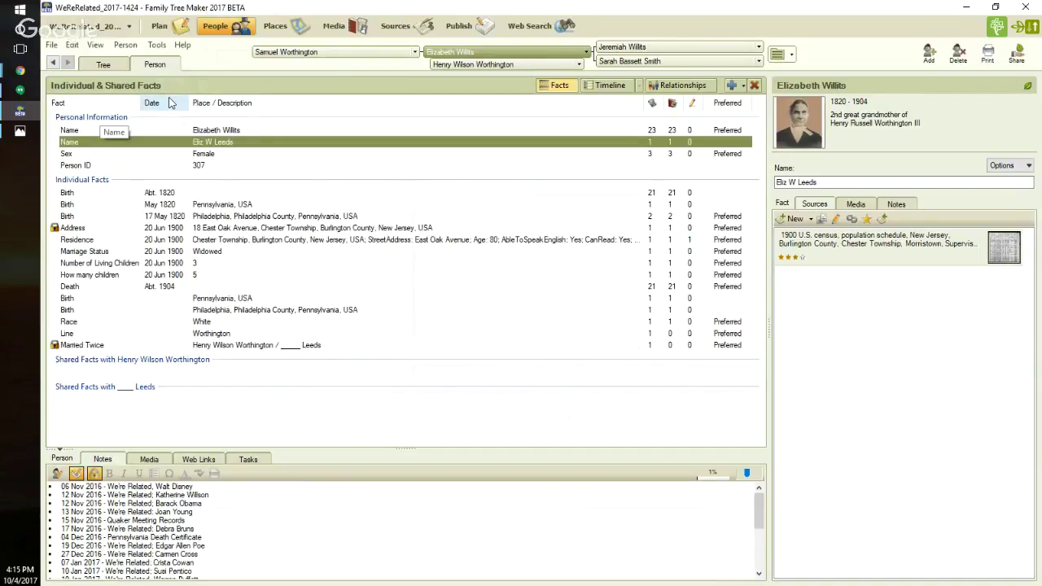
pyautogui.click(110, 103)
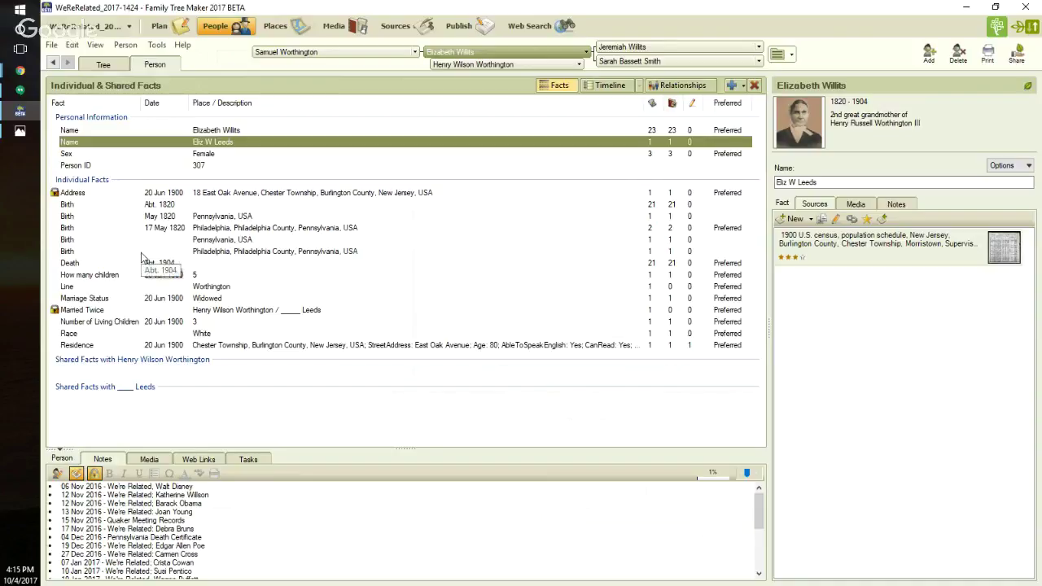
# Review the sources behind each alternate Birth fact, from the undated Pennsylvania entries to the 17 May 1820, May 1820 and Abt. 1820 entries.
pyautogui.click(201, 244)
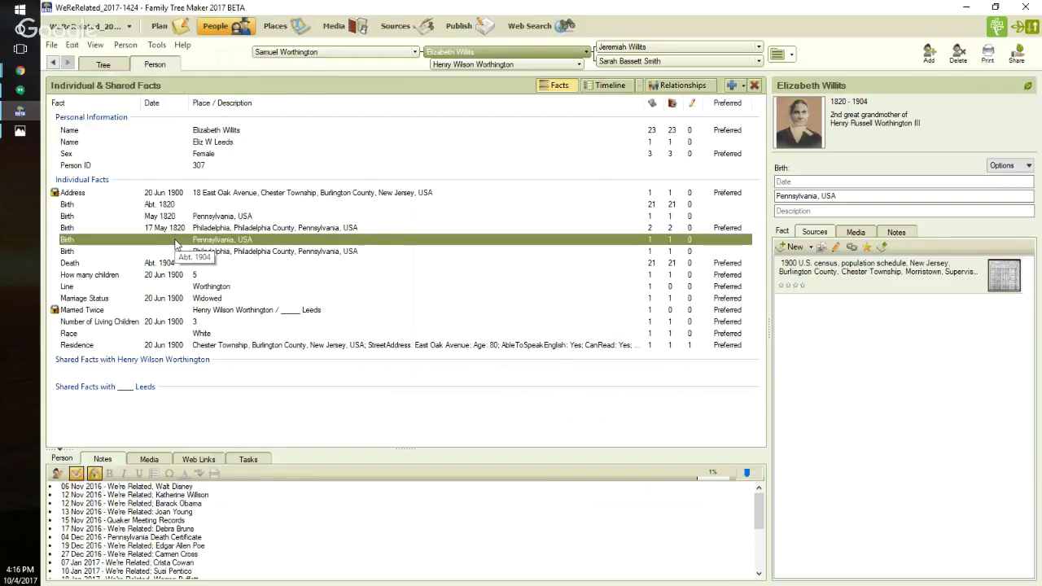
pyautogui.click(241, 254)
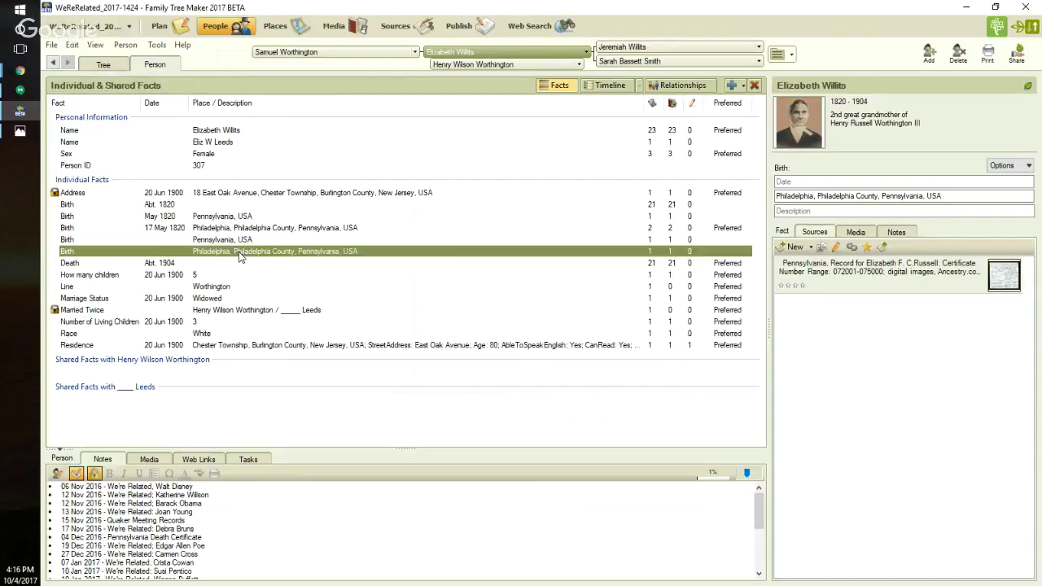
pyautogui.moveTo(986, 275)
pyautogui.click(285, 231)
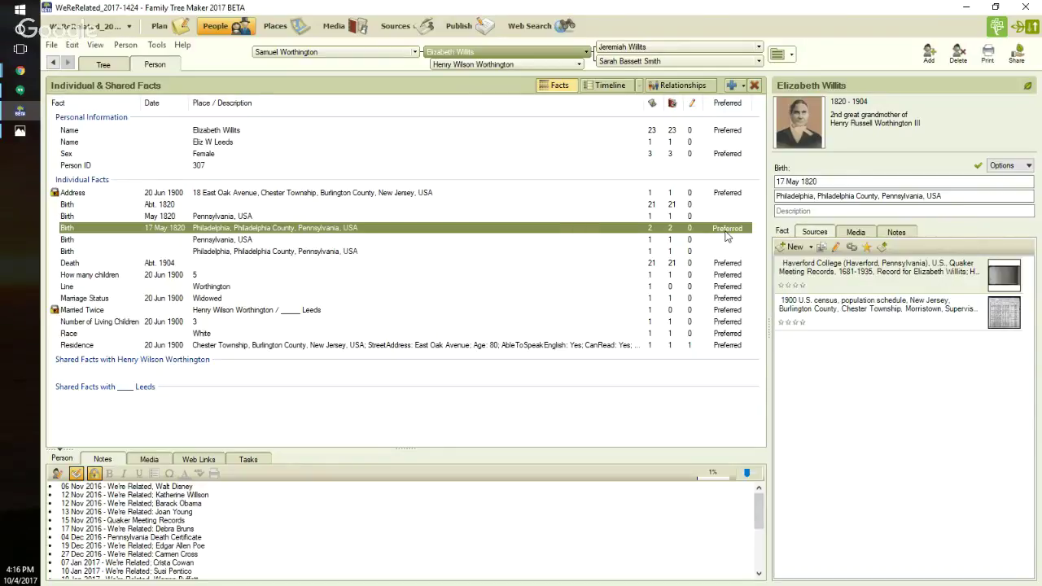
pyautogui.click(227, 217)
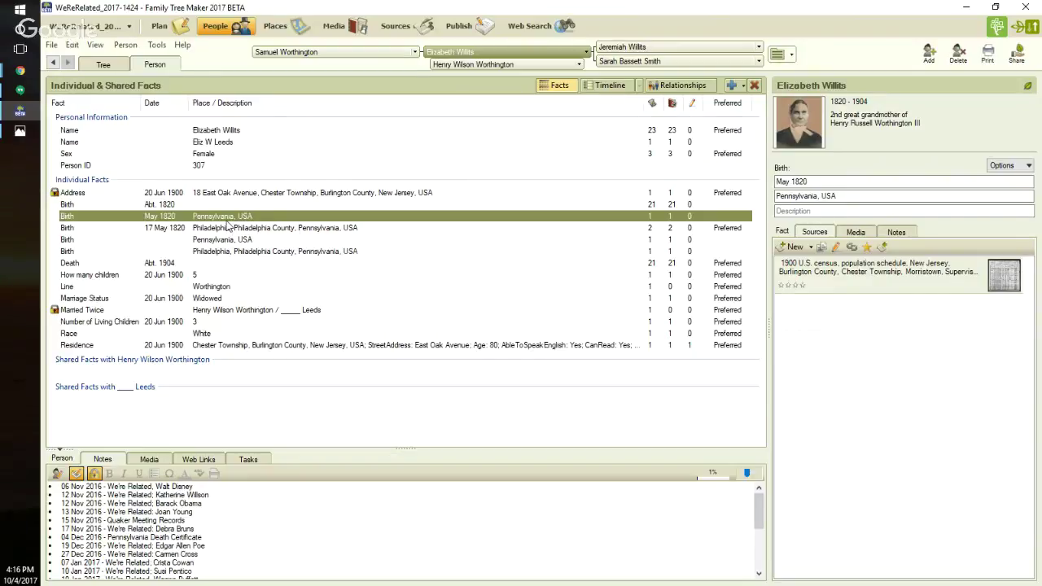
pyautogui.click(222, 204)
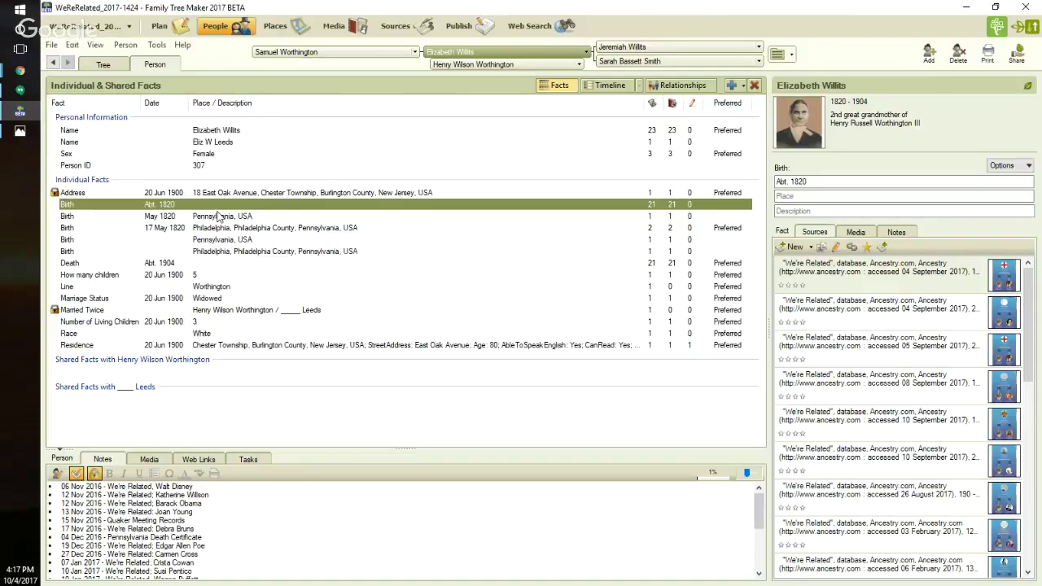
# Compare the May 1820 and undated Birth facts with their sources, finishing on the preferred 17 May 1820 Birth fact.
pyautogui.click(224, 217)
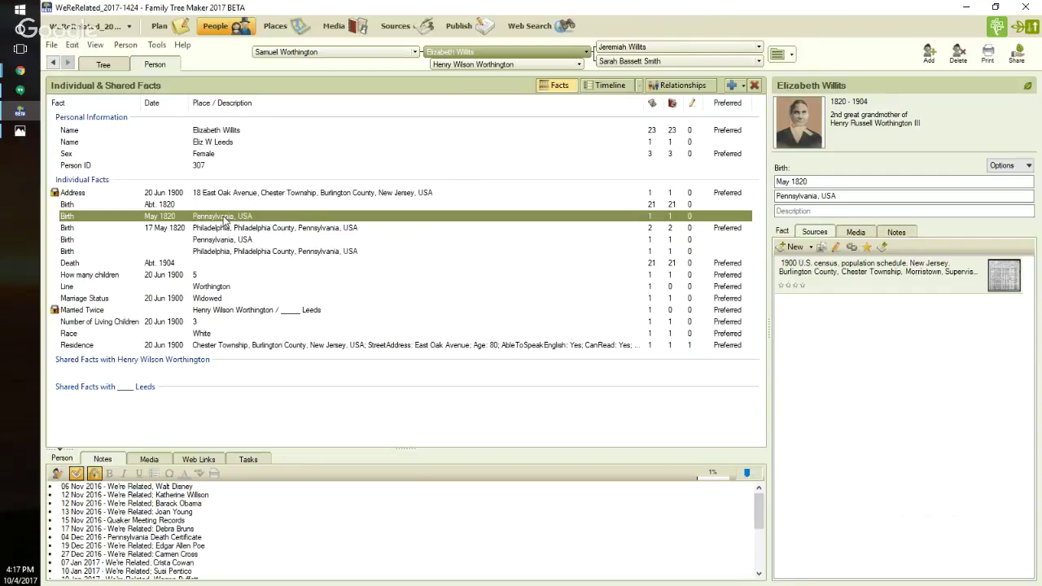
pyautogui.click(226, 231)
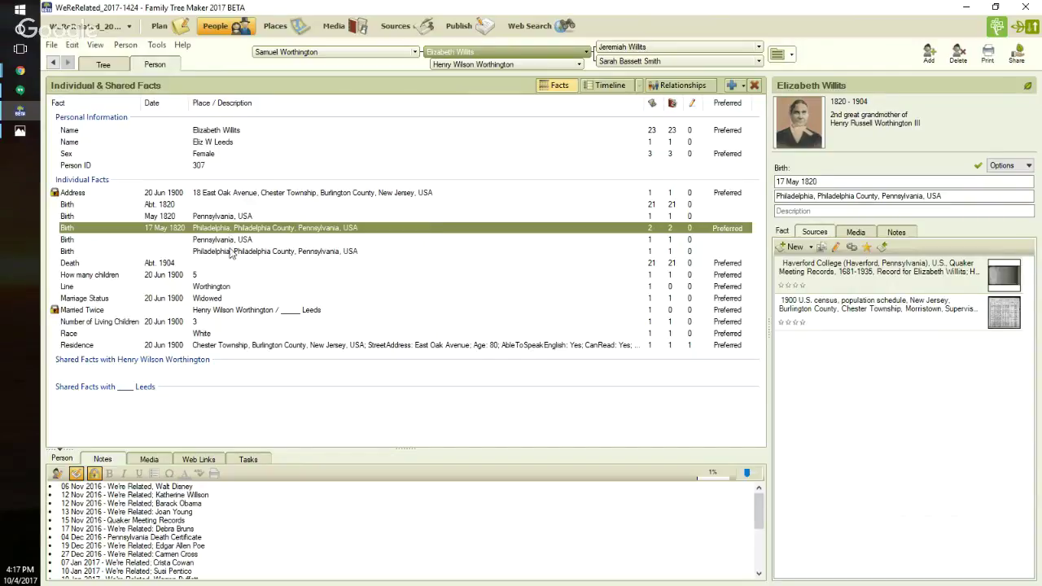
pyautogui.click(234, 240)
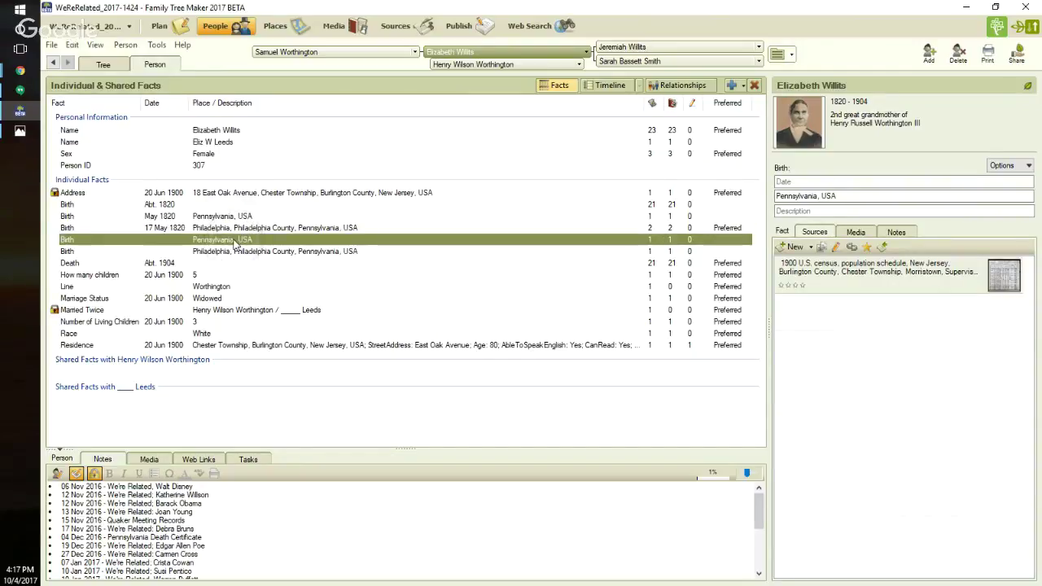
pyautogui.click(234, 252)
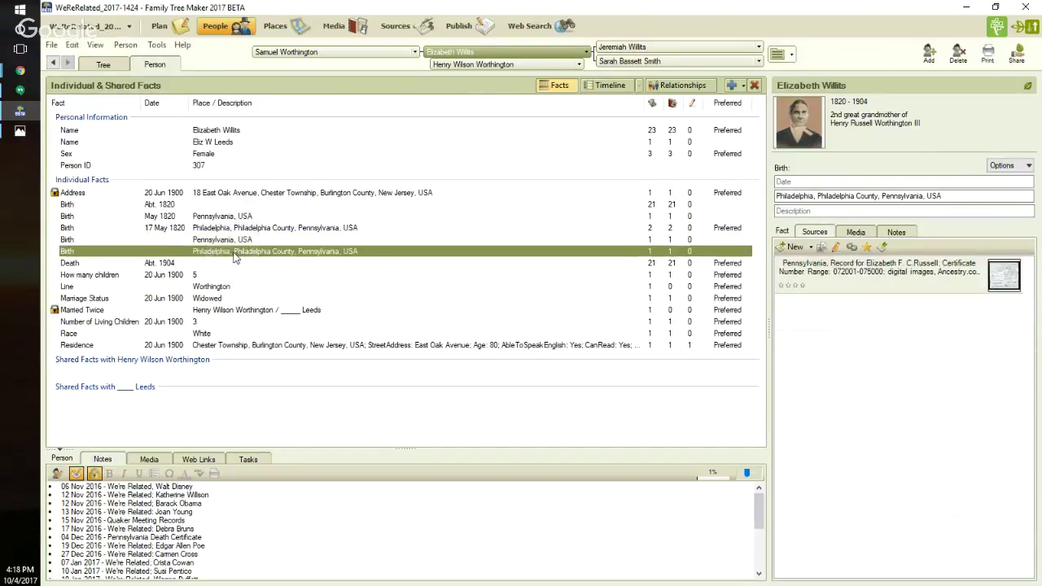
pyautogui.click(216, 242)
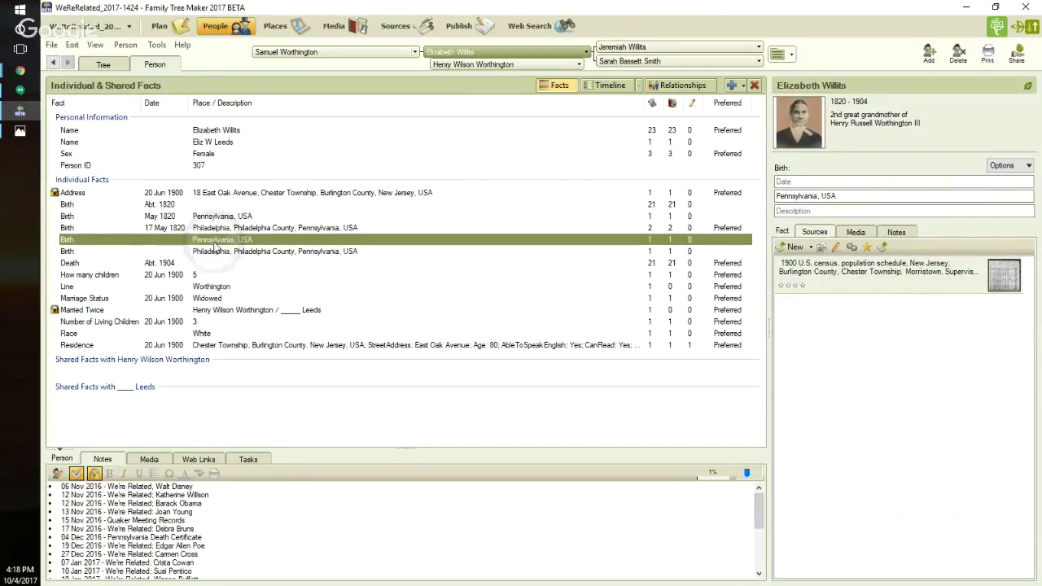
pyautogui.click(217, 253)
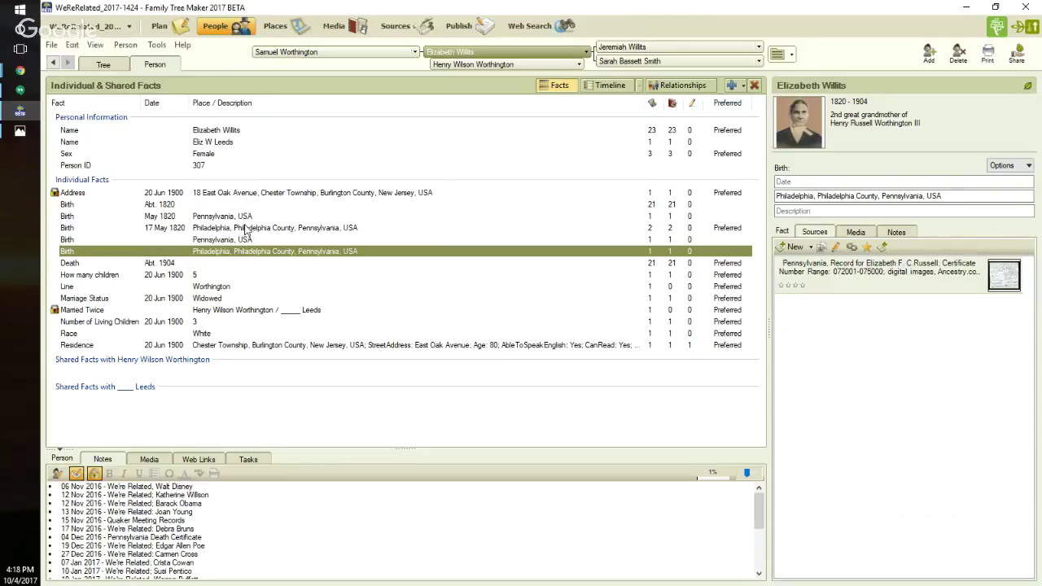
pyautogui.click(246, 230)
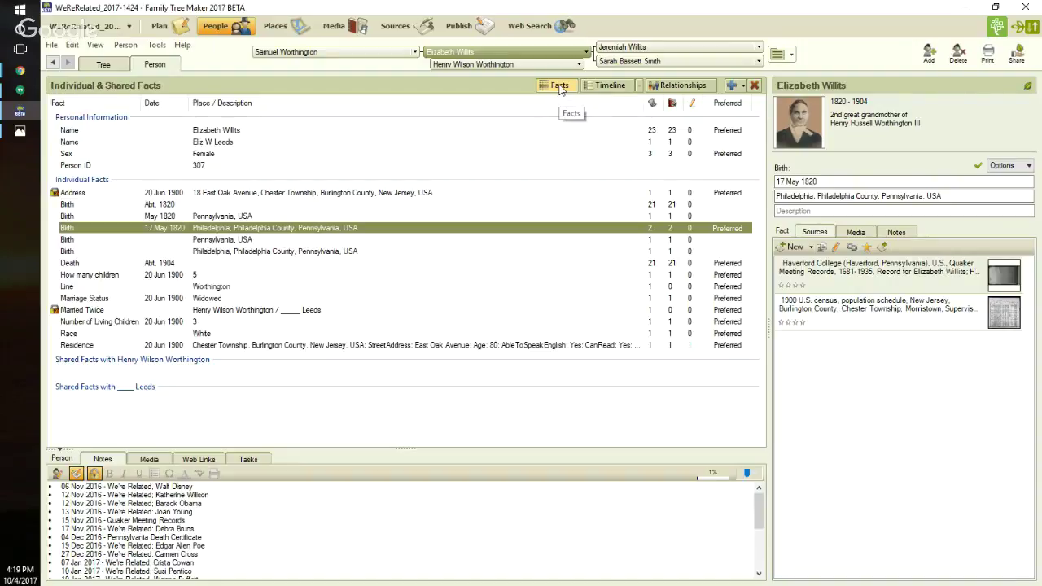
# Display the person's timeline with family events included.
pyautogui.click(608, 86)
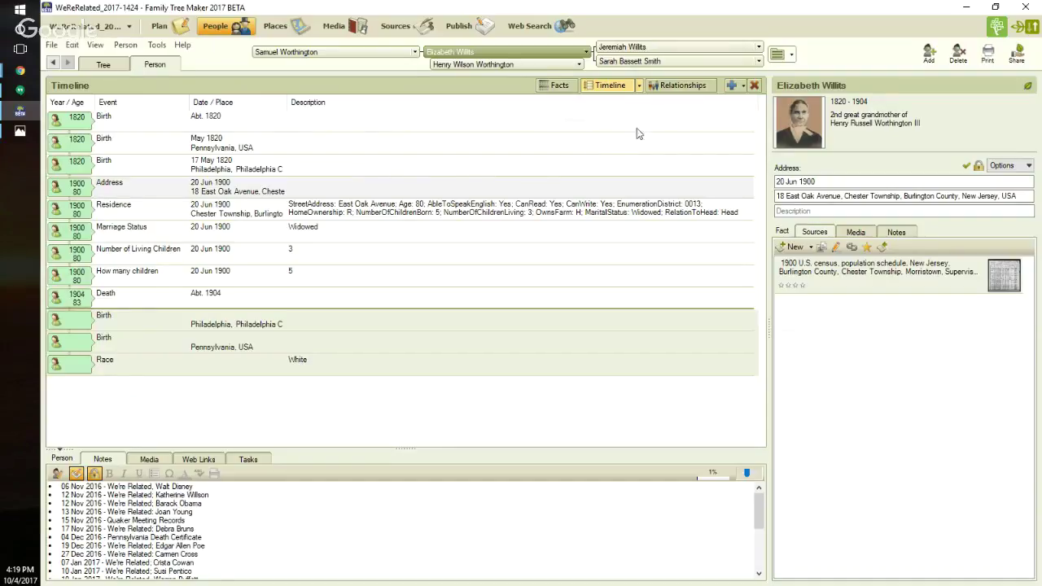
pyautogui.click(640, 86)
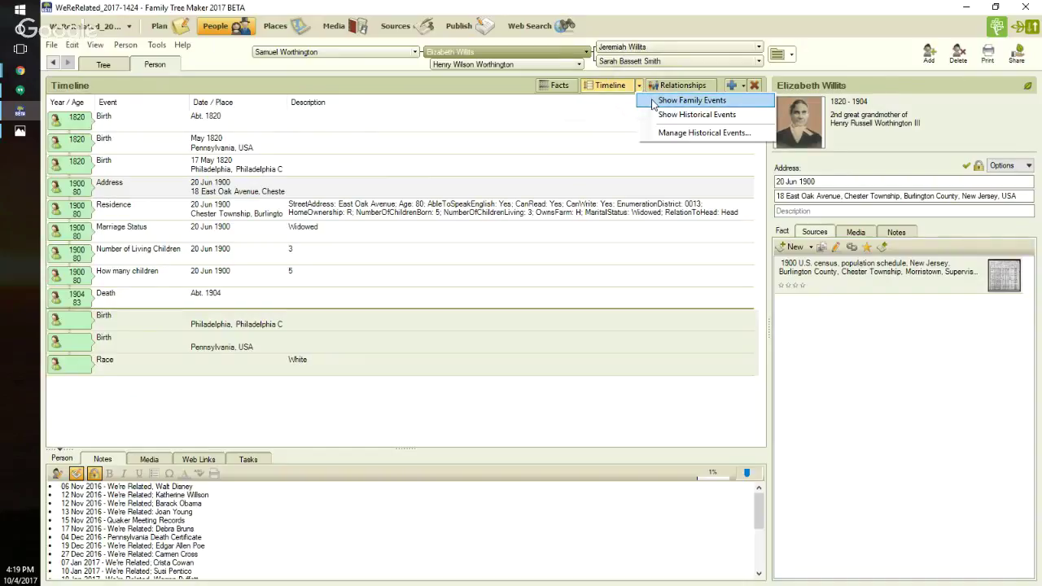
pyautogui.click(652, 102)
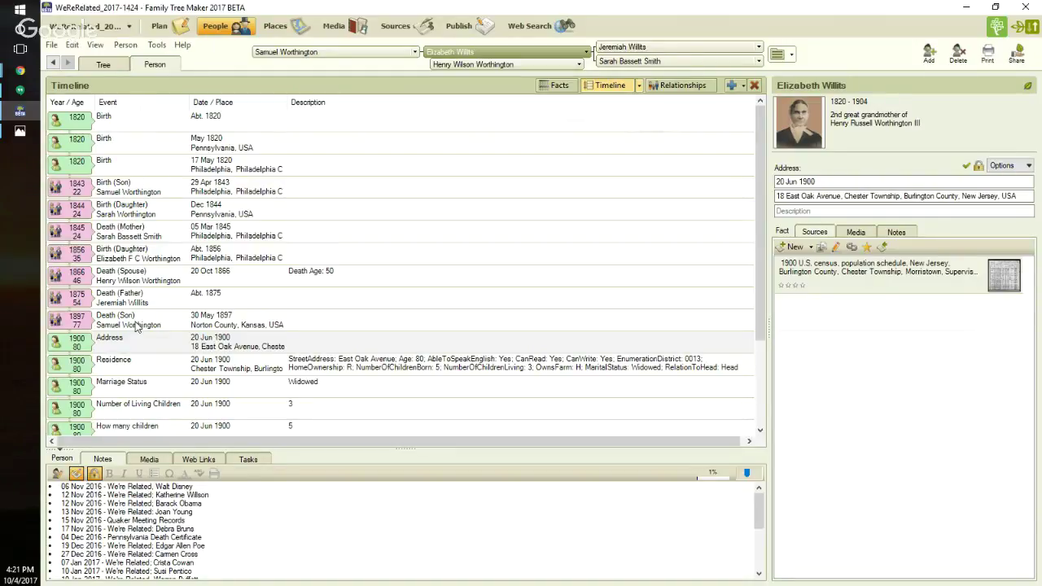
# Show historical events in the timeline, look through them, and hide them again.
pyautogui.click(640, 86)
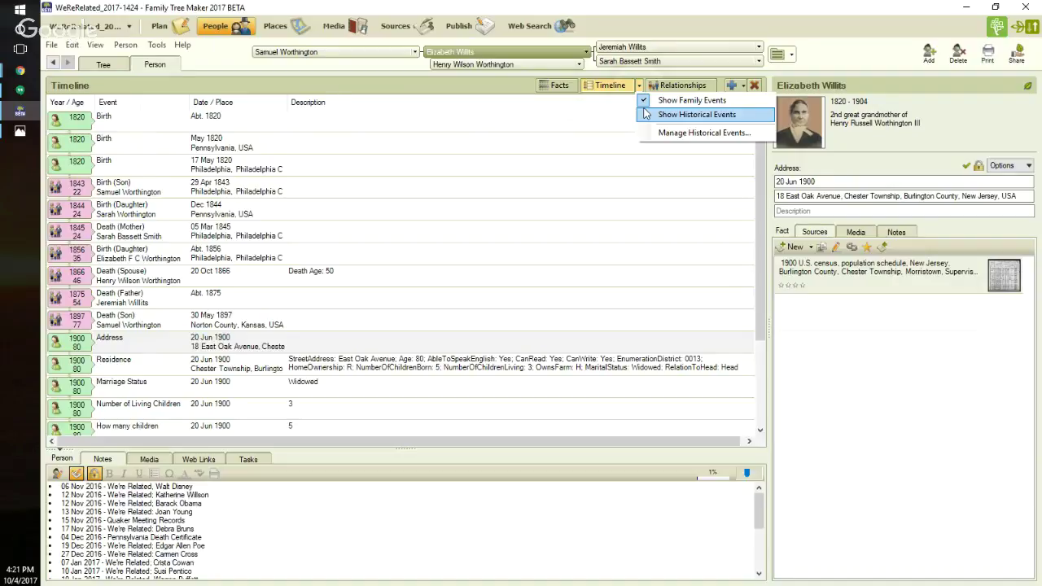
pyautogui.click(645, 115)
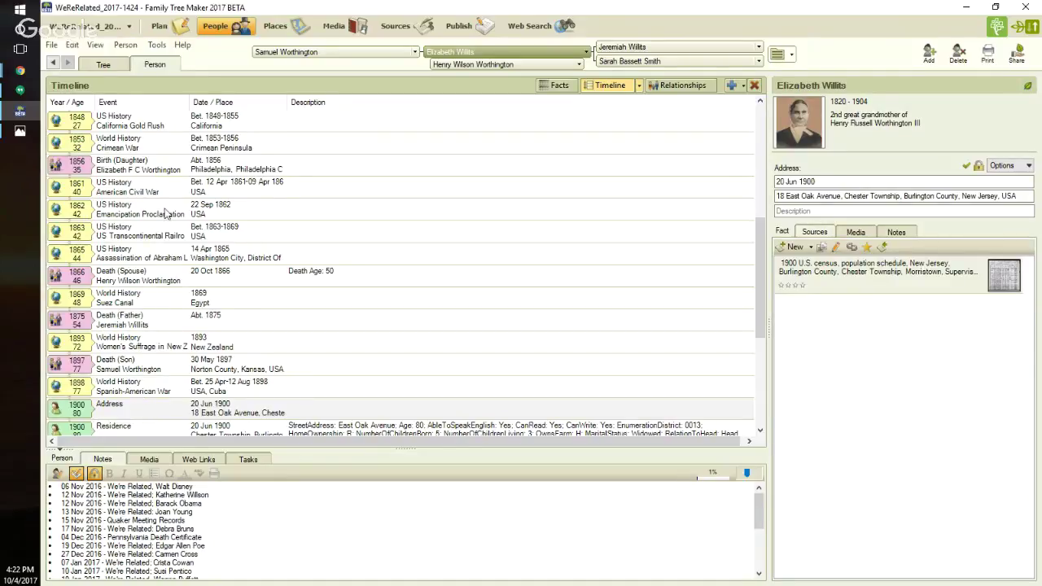
pyautogui.click(640, 88)
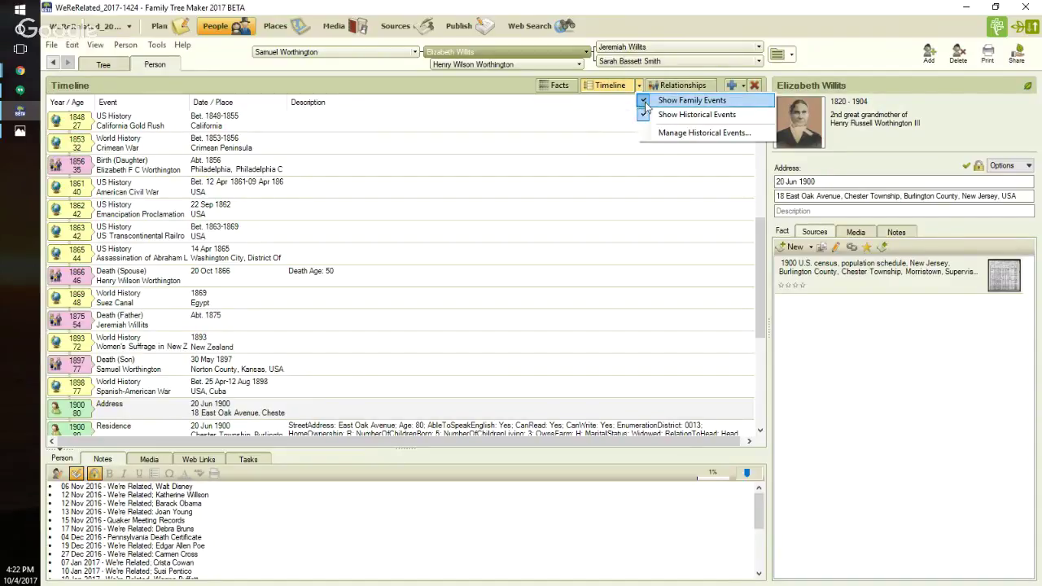
pyautogui.click(646, 114)
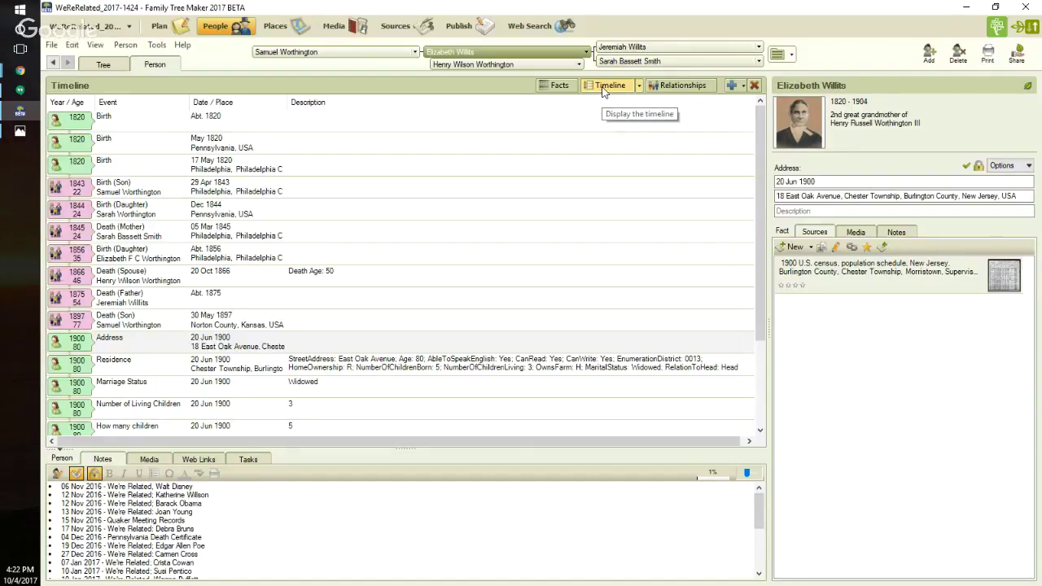
# View the person's relationships and examine the available relationship types and status options for the deceased spouse, leaving both as they are.
pyautogui.click(668, 89)
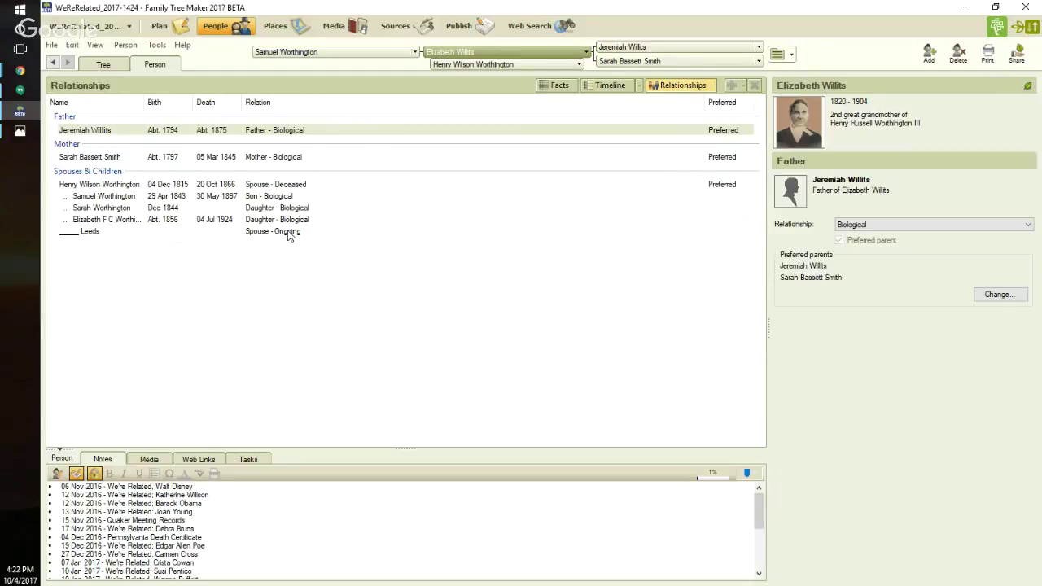
pyautogui.click(317, 186)
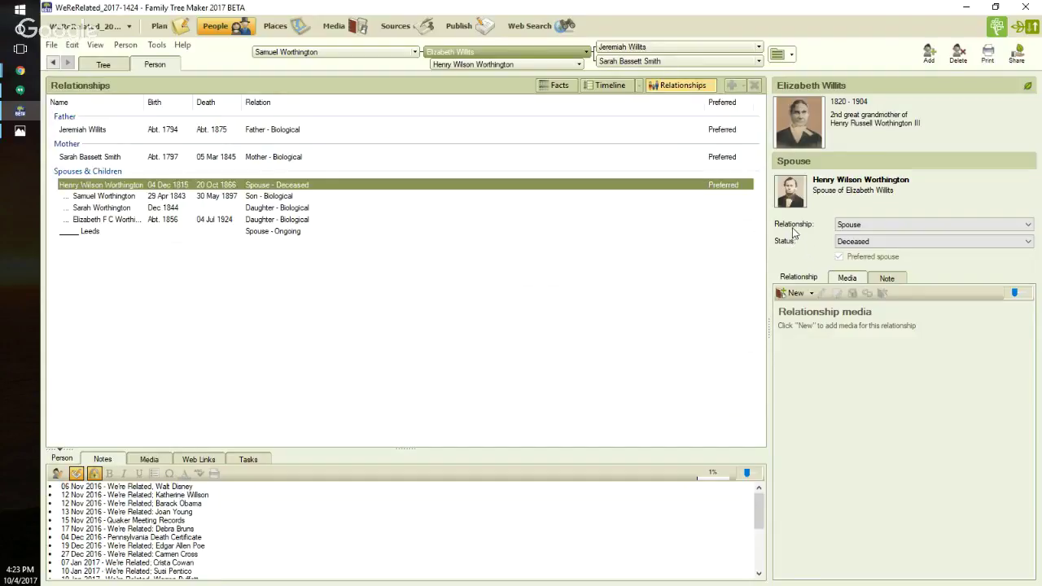
pyautogui.click(1028, 224)
pyautogui.click(1028, 225)
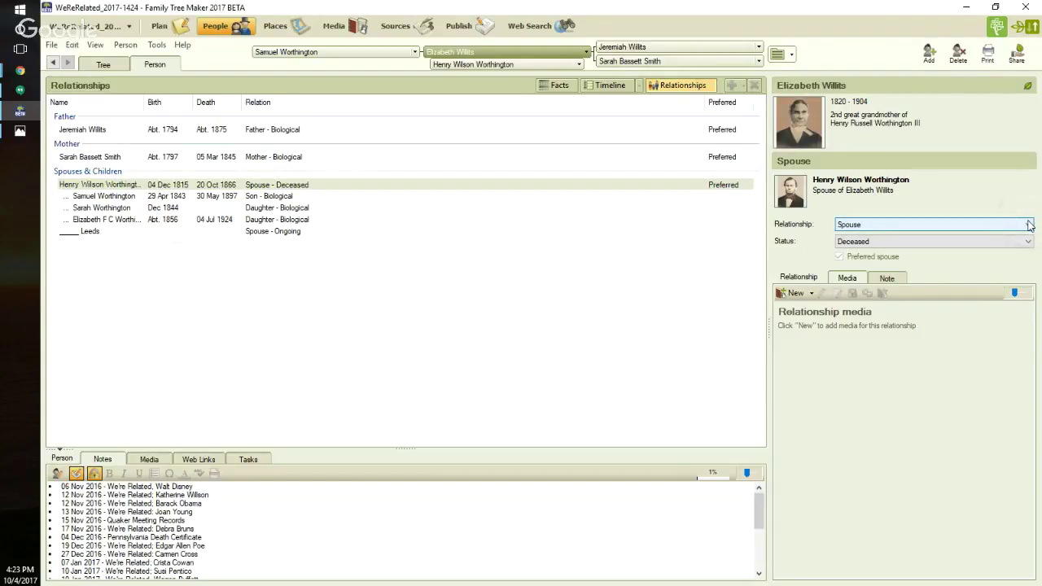
pyautogui.click(1028, 224)
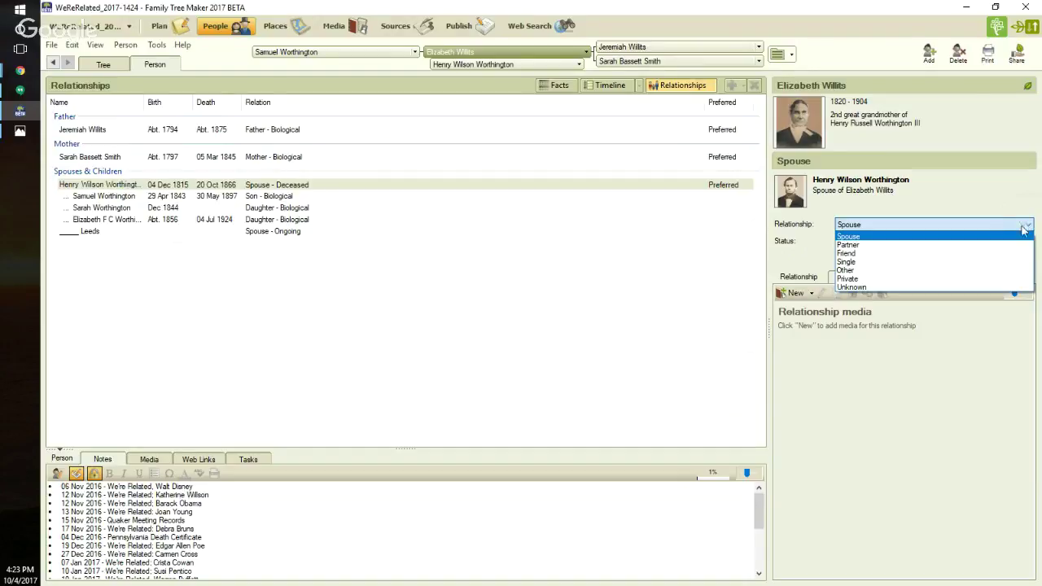
pyautogui.click(979, 192)
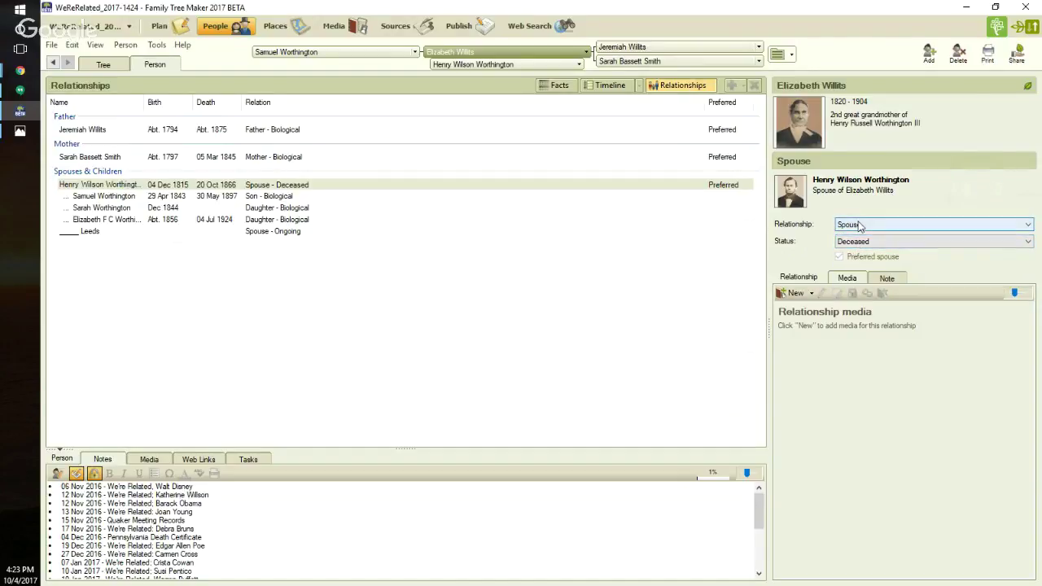
pyautogui.click(1027, 242)
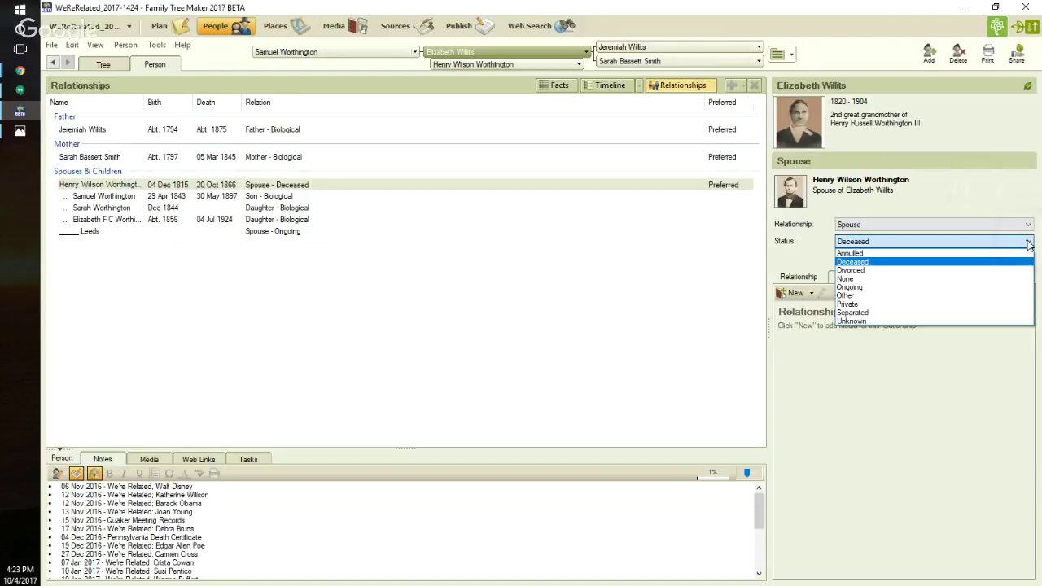
pyautogui.click(1028, 242)
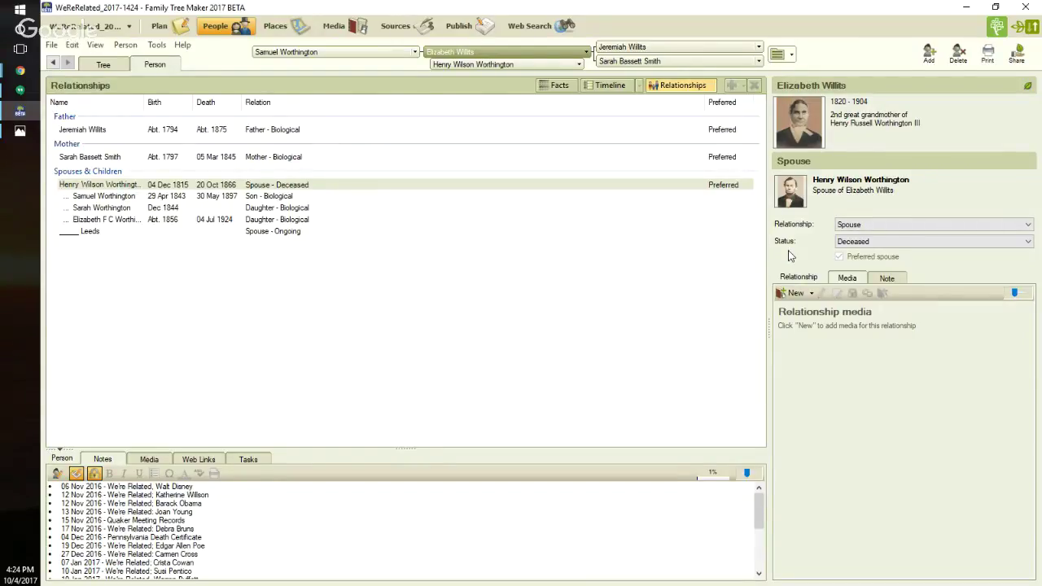
# Return to the person's facts and switch back and forth between the tree view and the person view.
pyautogui.click(562, 86)
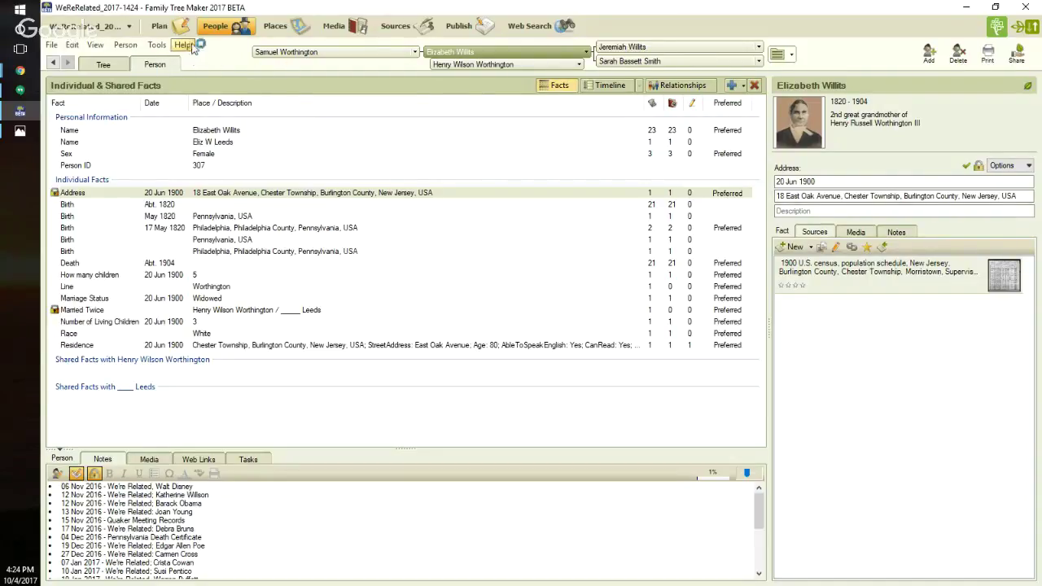
pyautogui.click(103, 65)
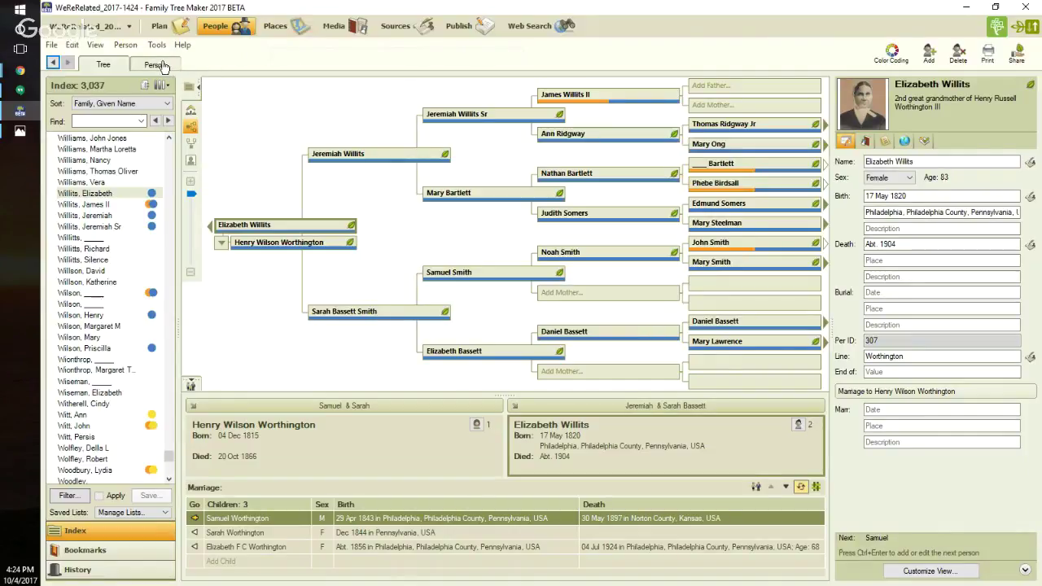
pyautogui.click(155, 64)
pyautogui.moveTo(21, 134)
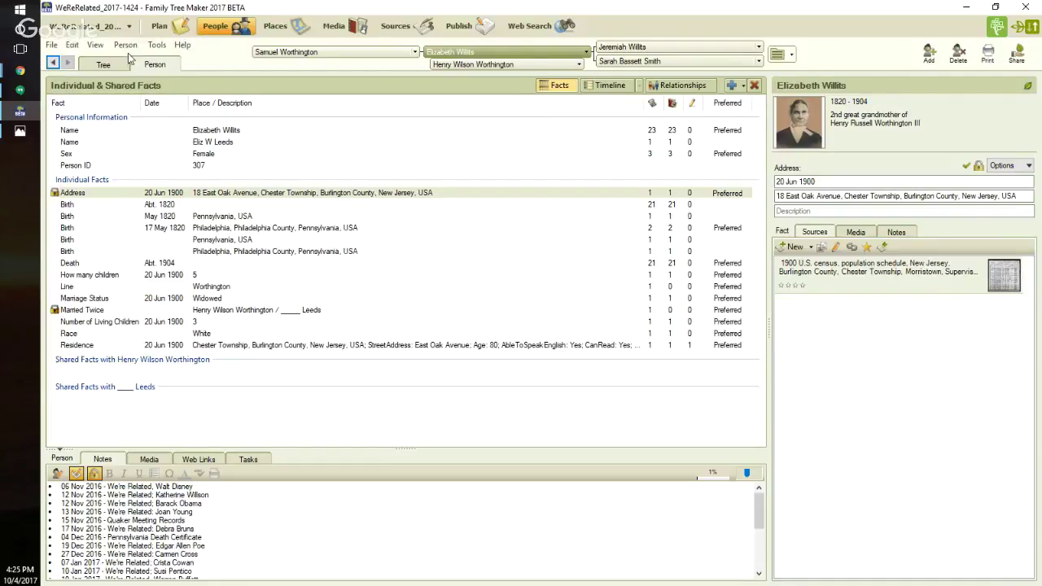
pyautogui.click(103, 64)
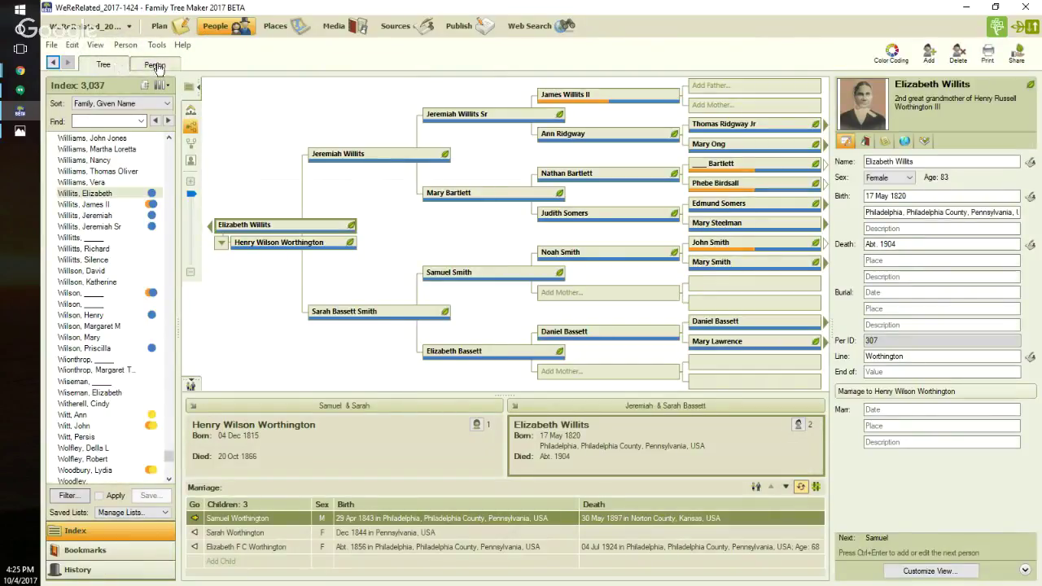
pyautogui.click(155, 65)
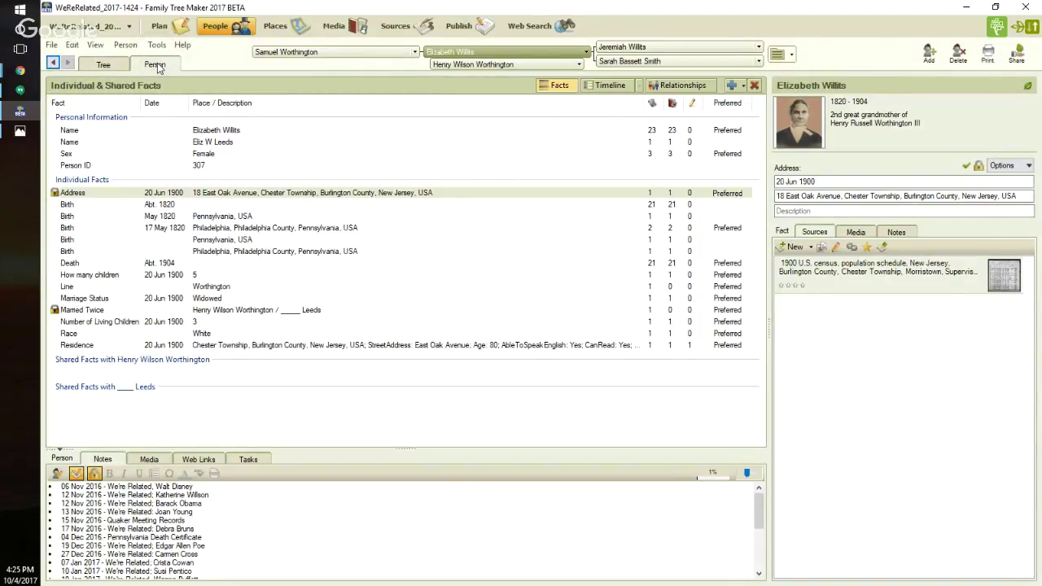
# Switch to the Photos app with the People Workspace slide.
pyautogui.click(20, 132)
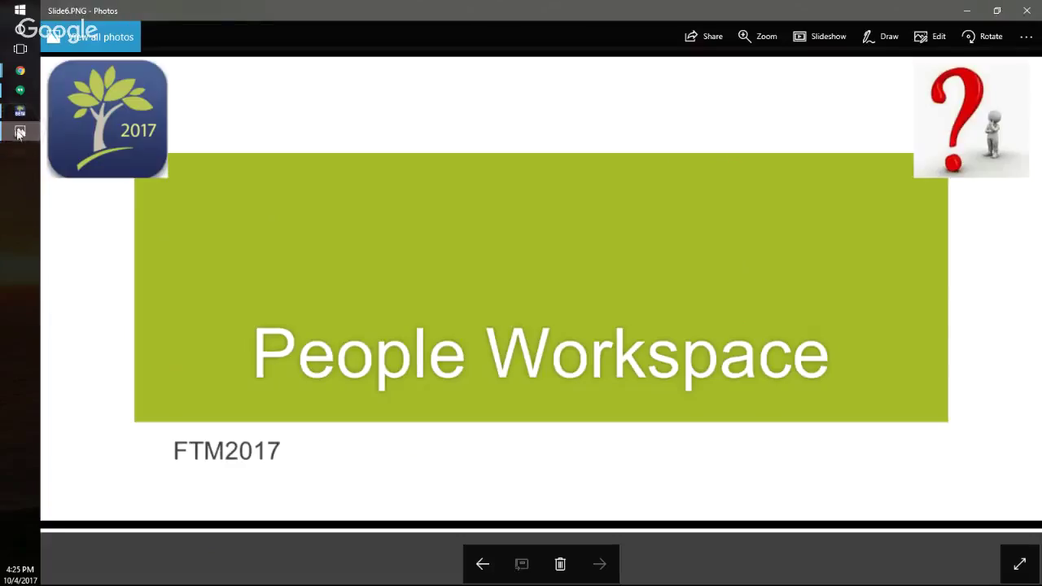